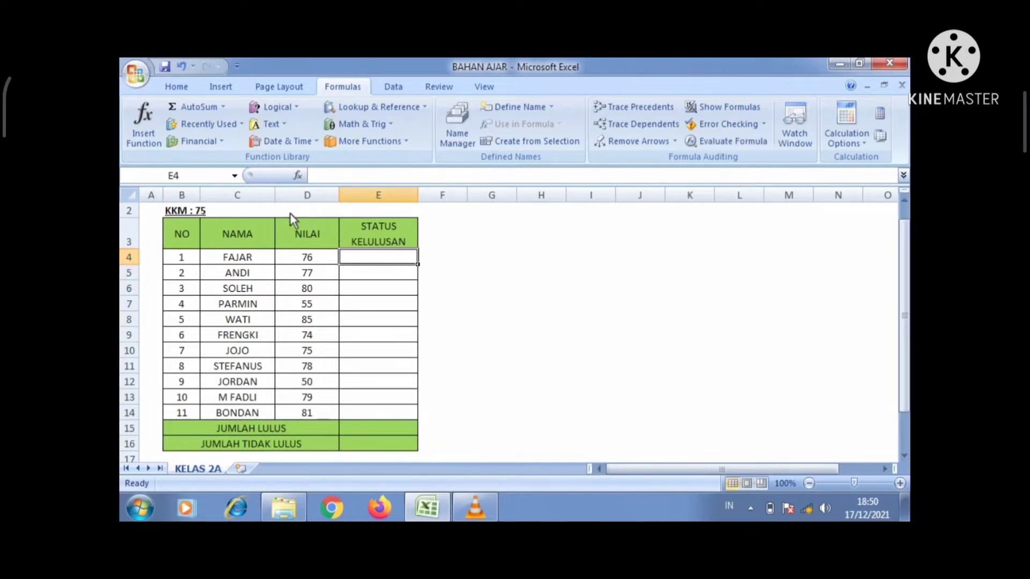
Step: Try typing LULUS into FAJAR's status cell E4, then clear it again
{"action": "left_click", "coordinate": [268, 214]}
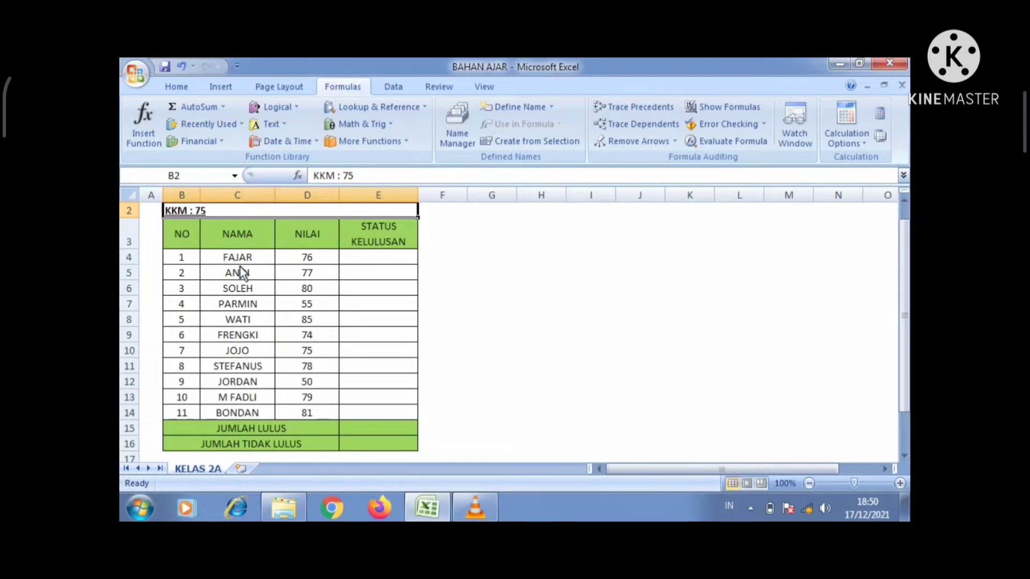
{"action": "left_click", "coordinate": [375, 271]}
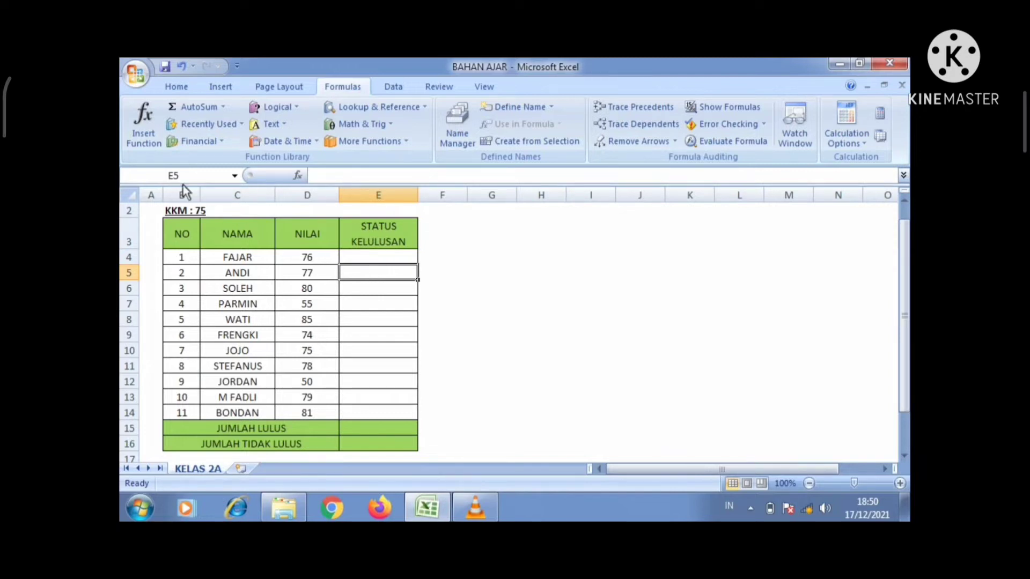
{"action": "left_click", "coordinate": [188, 211]}
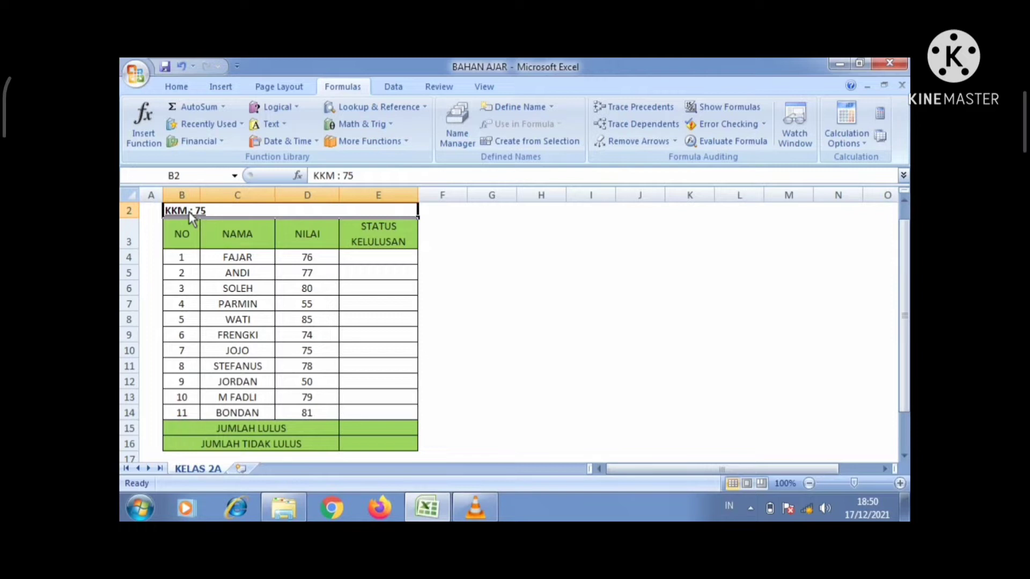
{"action": "left_click", "coordinate": [377, 259]}
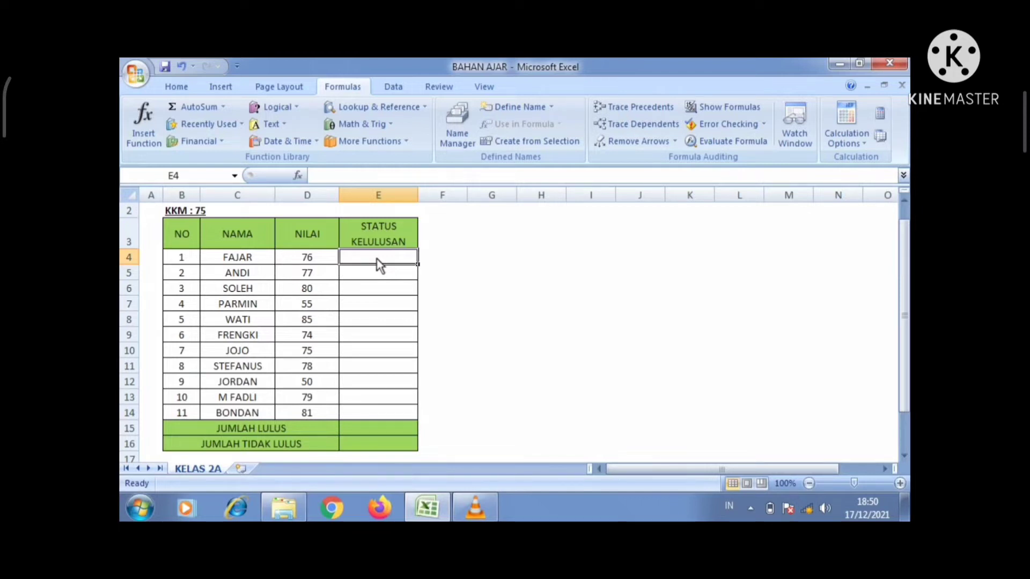
{"action": "type", "text": "LULUS"}
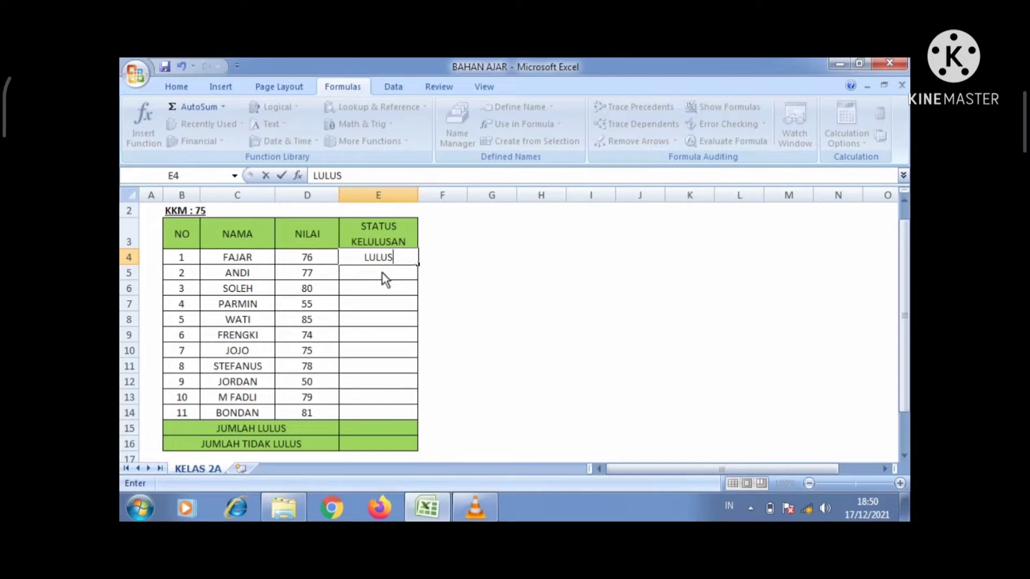
{"action": "left_click", "coordinate": [459, 293]}
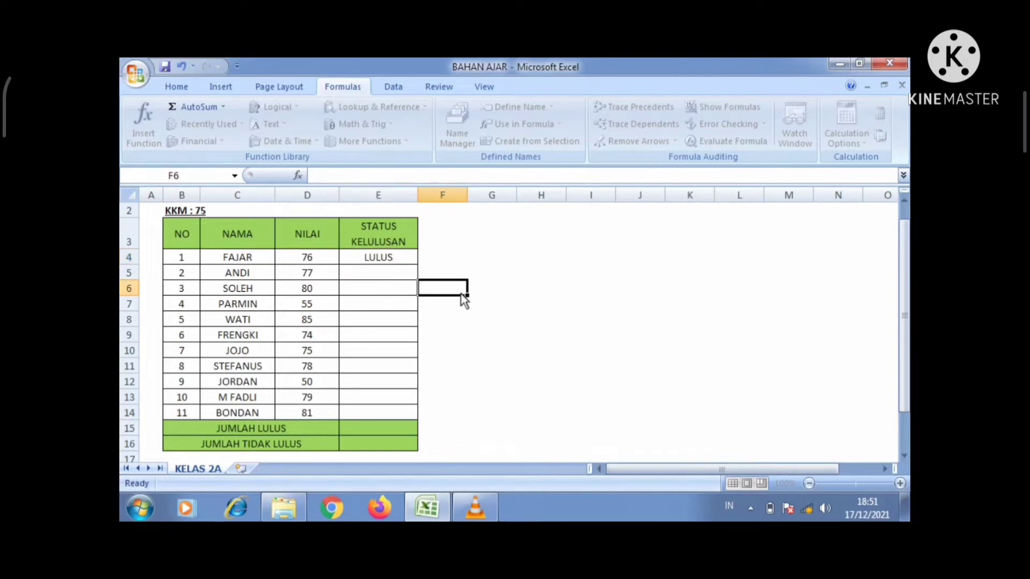
{"action": "left_click", "coordinate": [393, 262]}
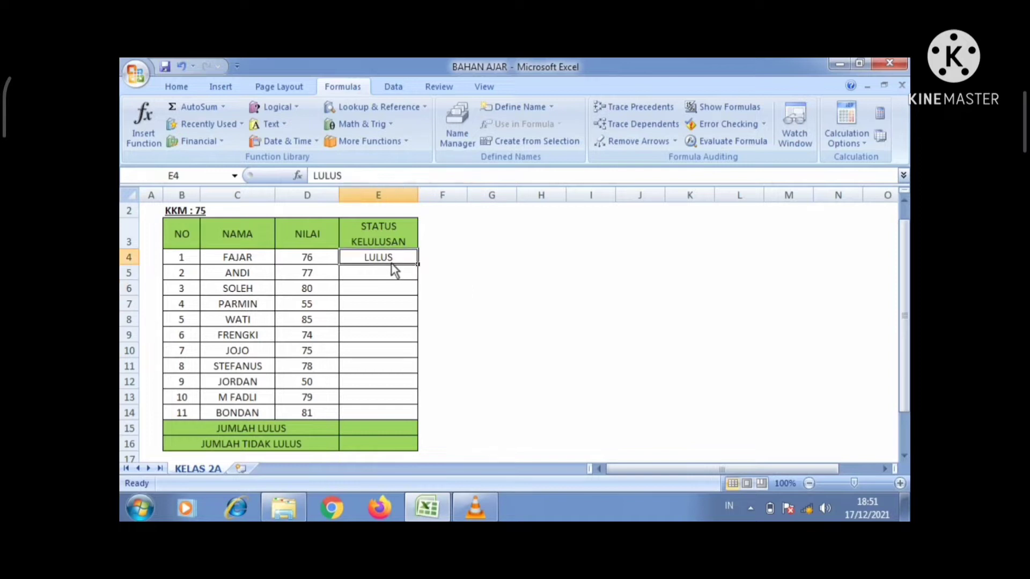
{"action": "key", "text": "Delete"}
Step: Insert the IF function into cell E4 from the Formulas function picker
{"action": "left_click", "coordinate": [177, 88]}
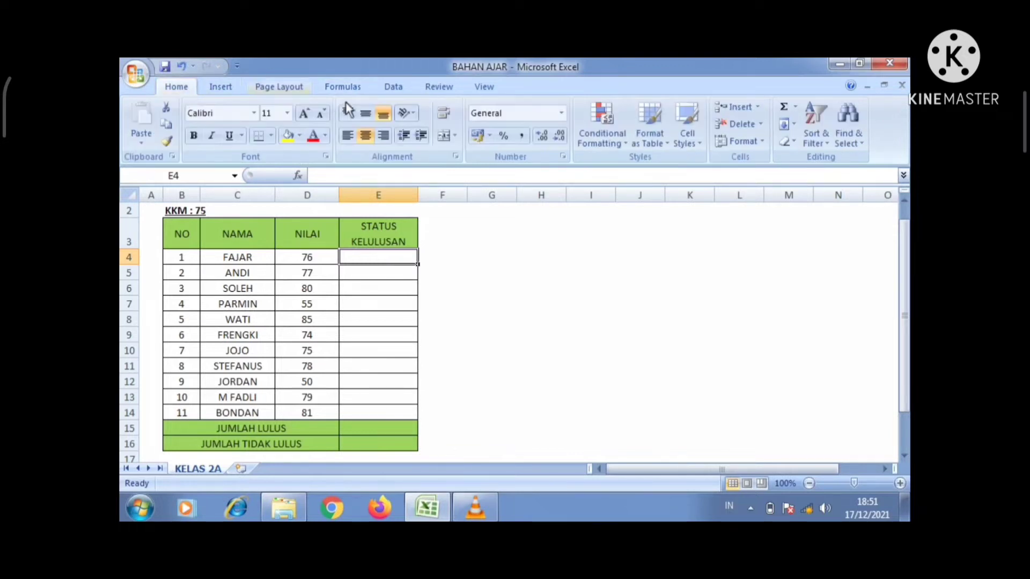
{"action": "left_click", "coordinate": [346, 85]}
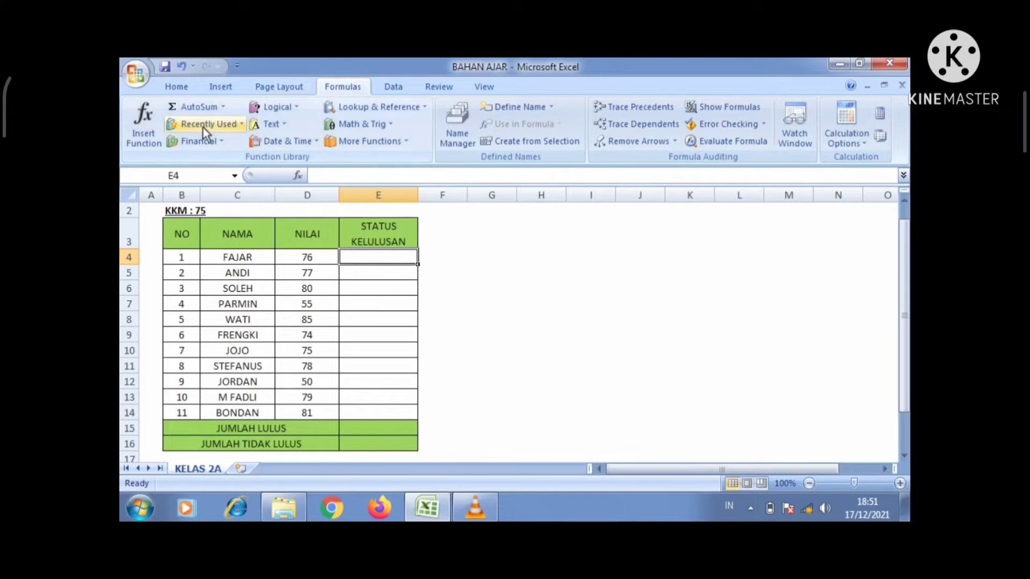
{"action": "left_click", "coordinate": [145, 136]}
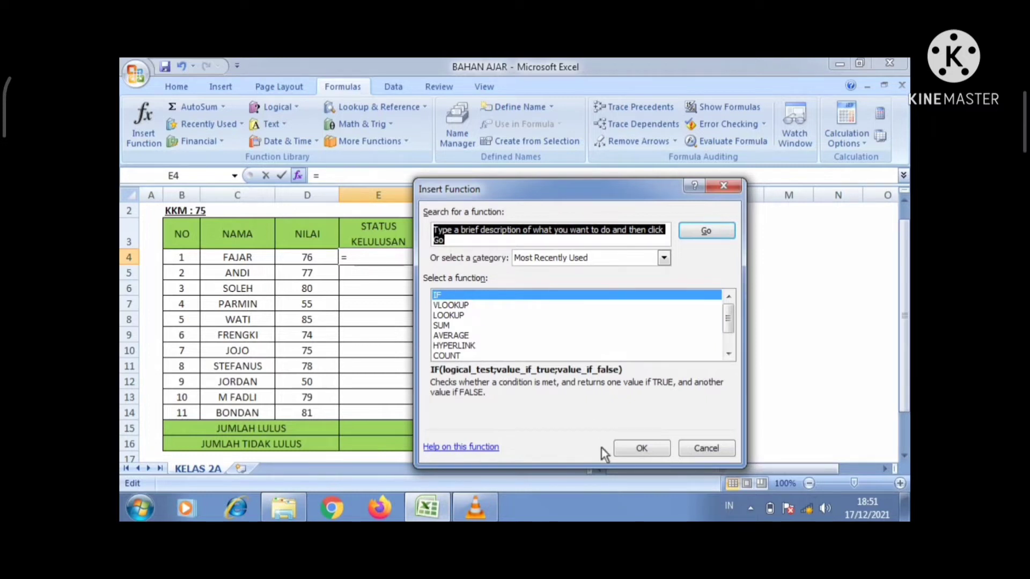
{"action": "left_click", "coordinate": [636, 450]}
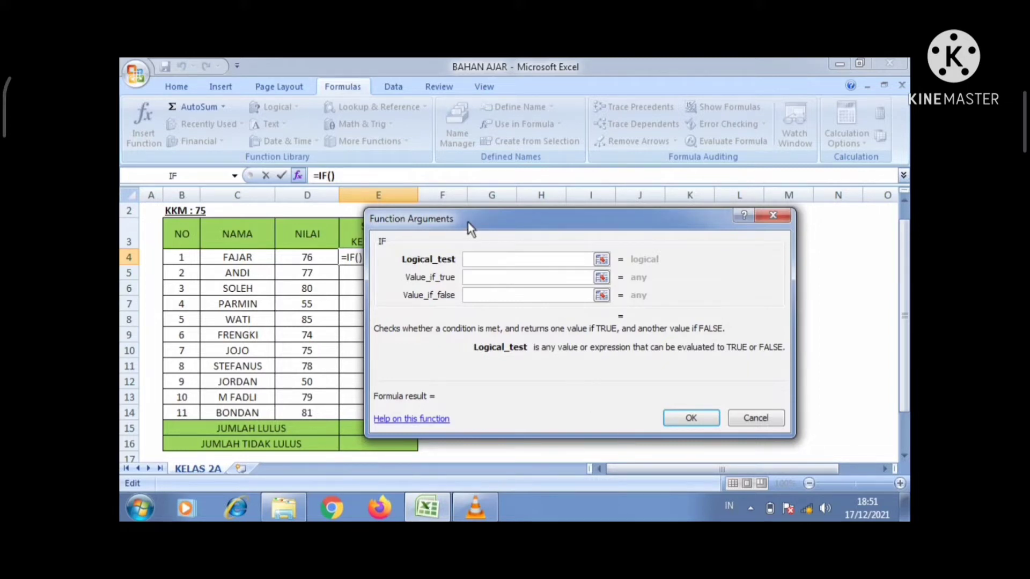
Step: Set the IF logical test to D4>=75 using FAJAR's score cell
{"action": "left_click_drag", "start_coordinate": [468, 224], "coordinate": [482, 223]}
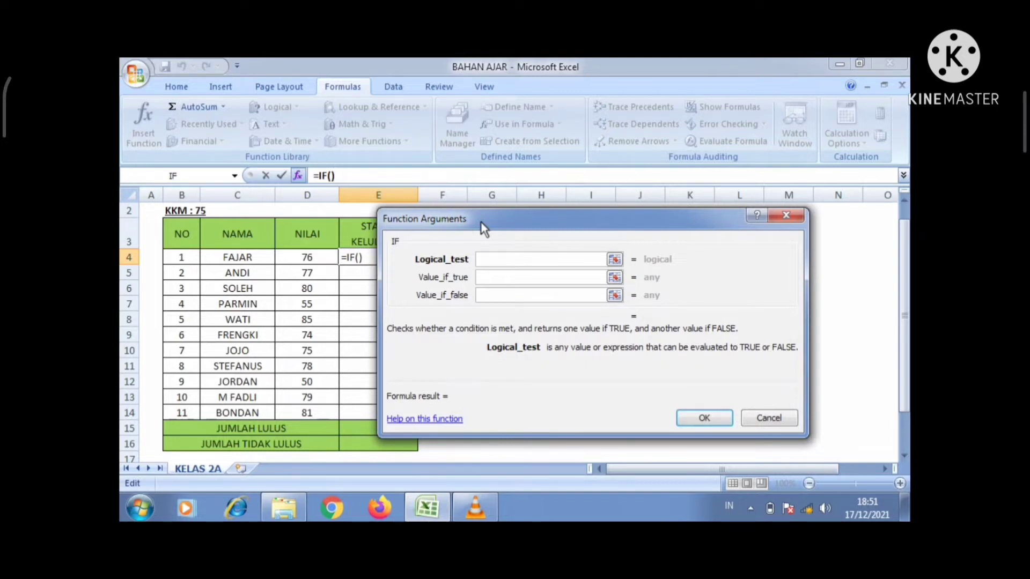
{"action": "left_click", "coordinate": [312, 259]}
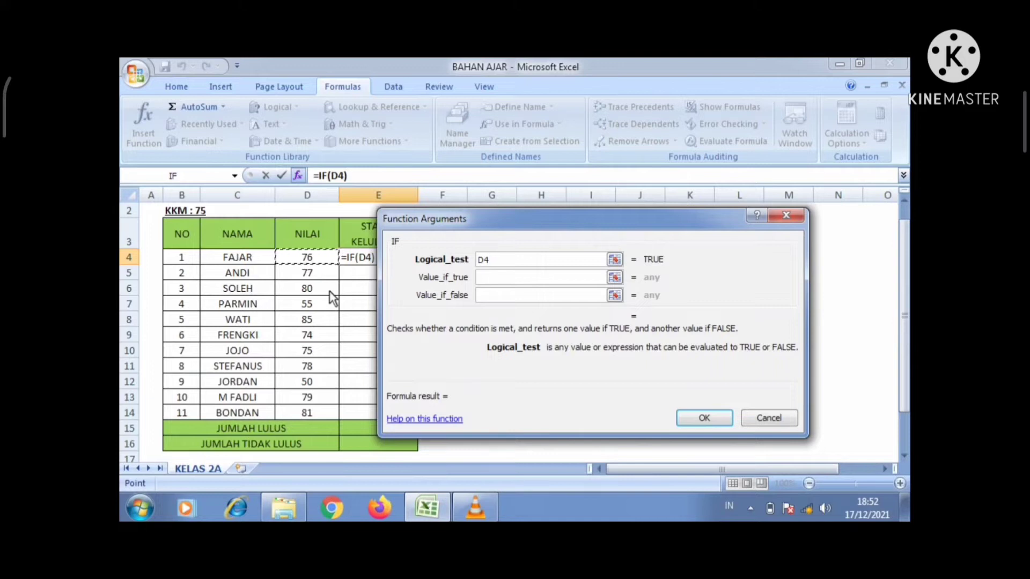
{"action": "type", "text": ">"}
{"action": "type", "text": "=75"}
{"action": "key", "text": "Delete"}
{"action": "type", "text": "="}
{"action": "left_click", "coordinate": [502, 280]}
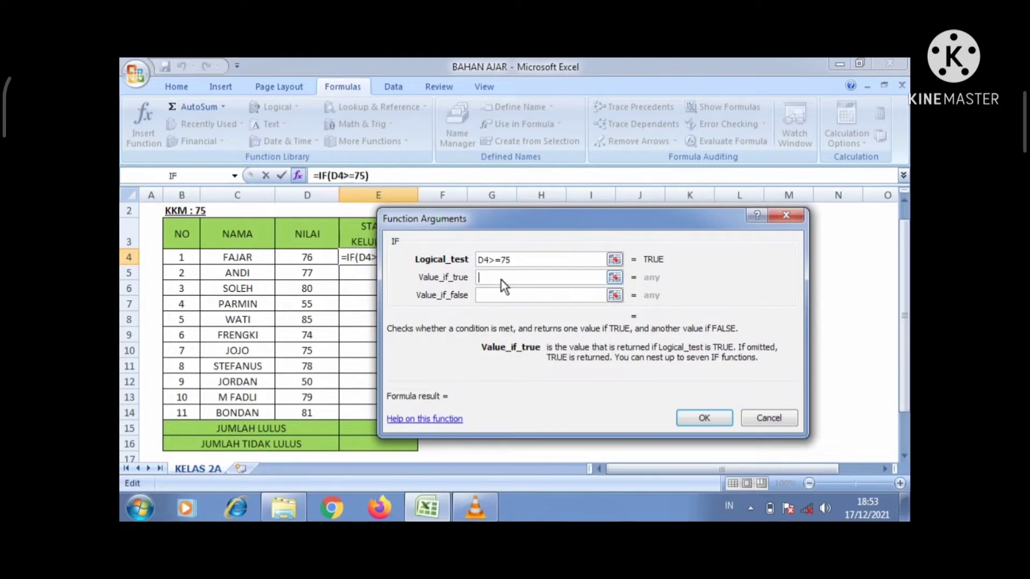
Step: Use LULUS as the true value and TIDAK LULUS as the false value, then confirm
{"action": "type", "text": "LULUS"}
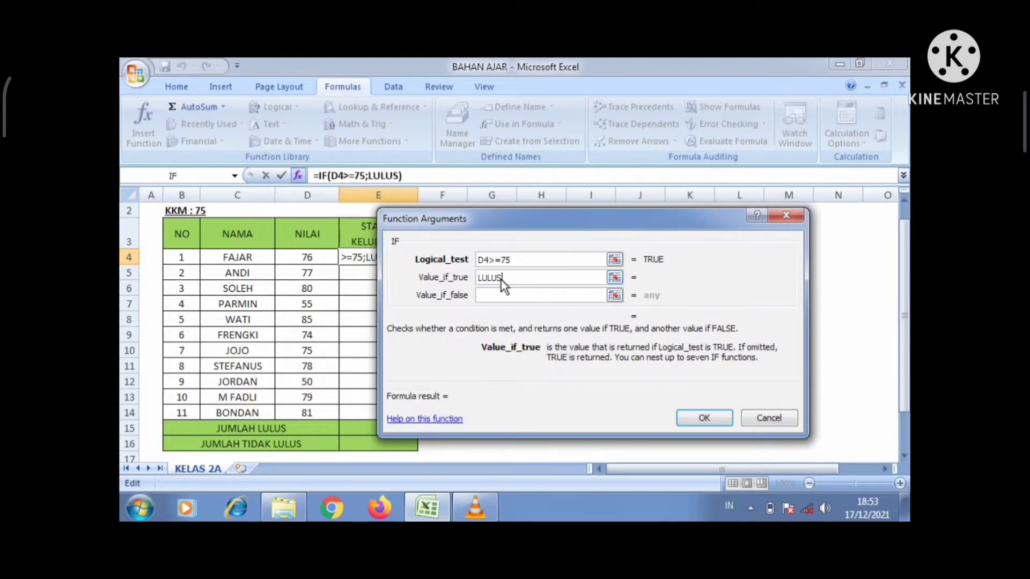
{"action": "left_click", "coordinate": [501, 298]}
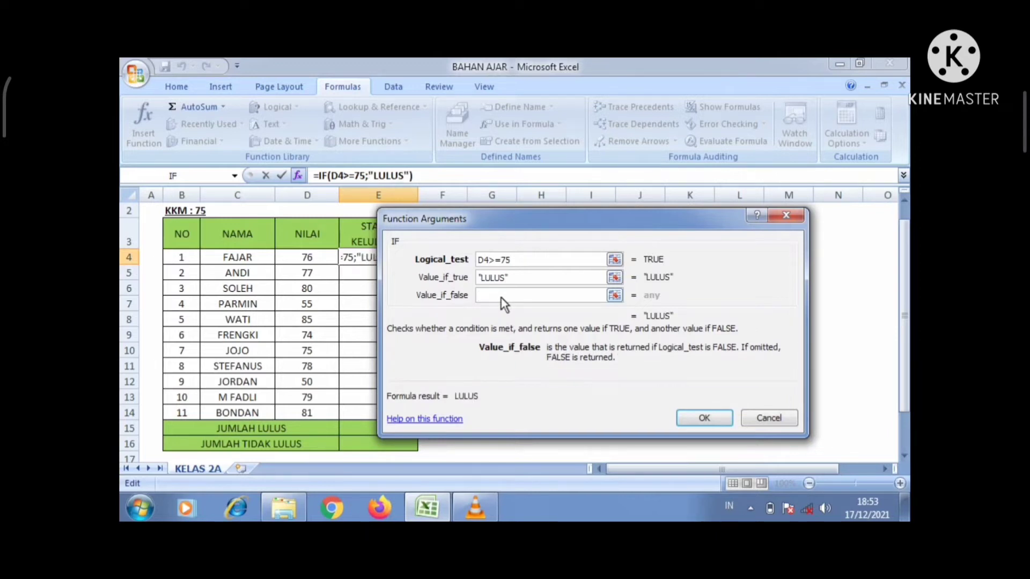
{"action": "type", "text": "TIDAK"}
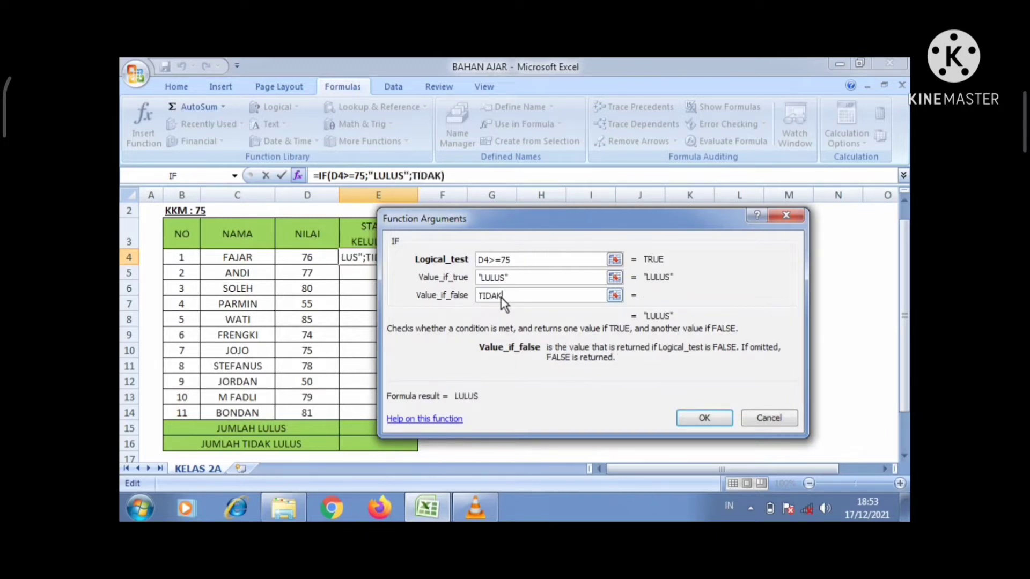
{"action": "type", "text": " LULUS"}
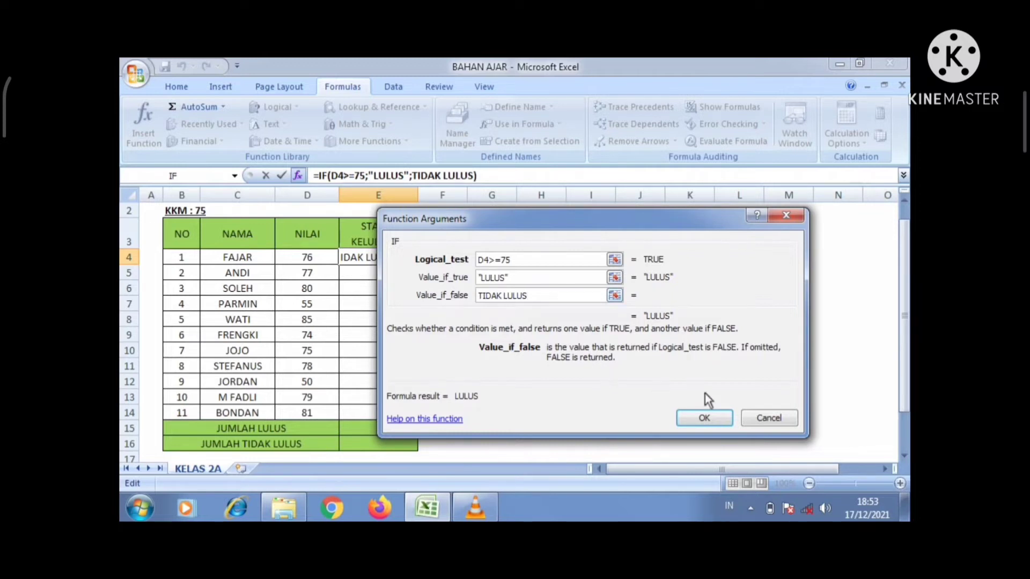
{"action": "left_click", "coordinate": [708, 416]}
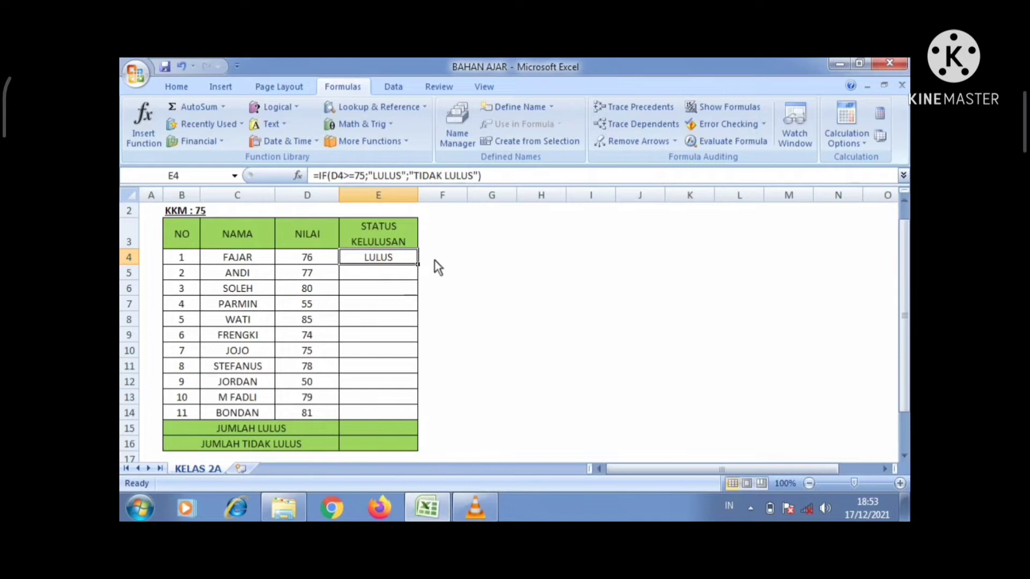
Step: Fill E4's IF formula down to E14, review each student's result, then erase E4:E14
{"action": "left_click_drag", "start_coordinate": [419, 265], "coordinate": [422, 415]}
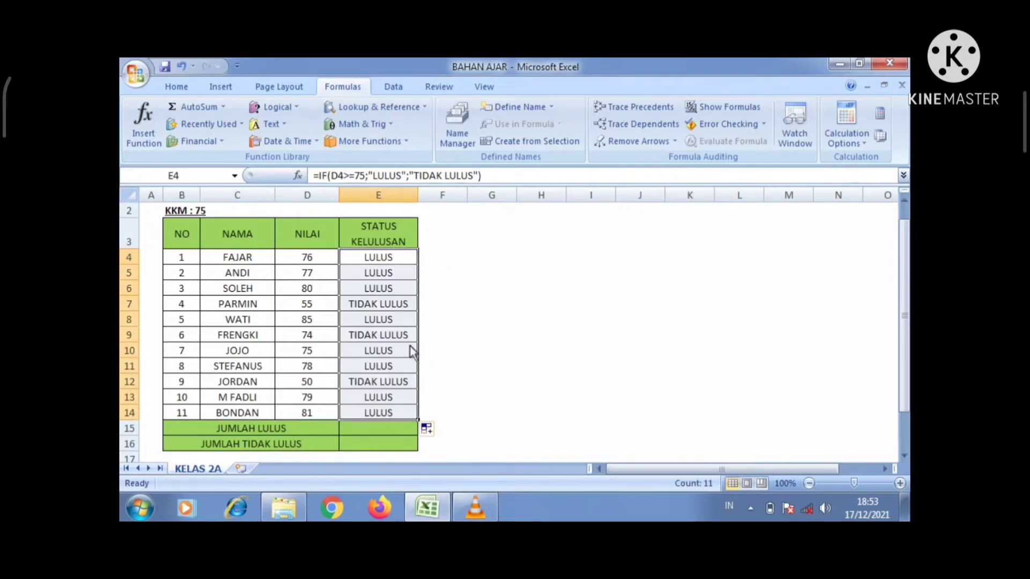
{"action": "left_click", "coordinate": [378, 265]}
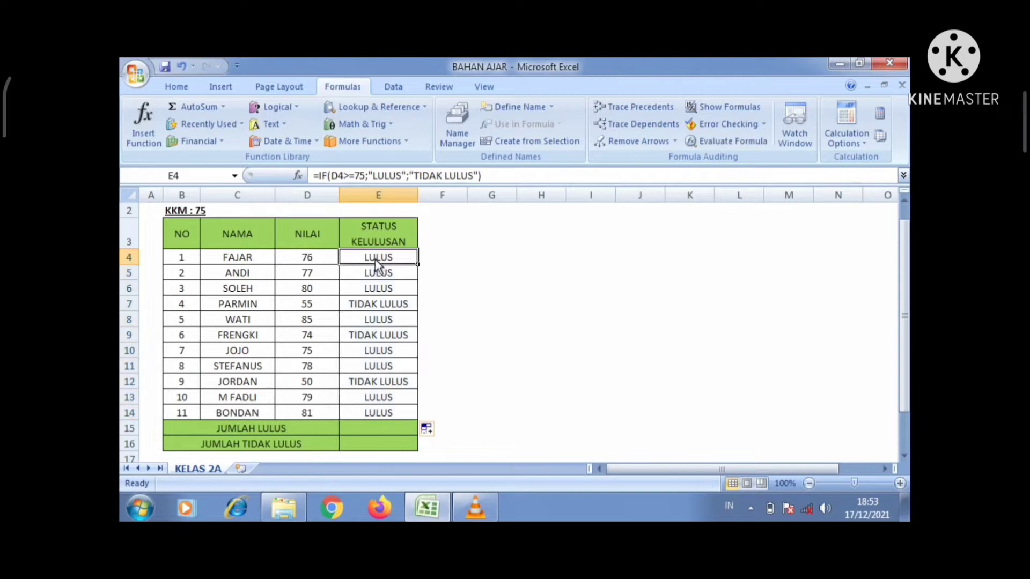
{"action": "key", "text": "Down"}
{"action": "key", "text": "Down"}
{"action": "key", "text": "Down"}
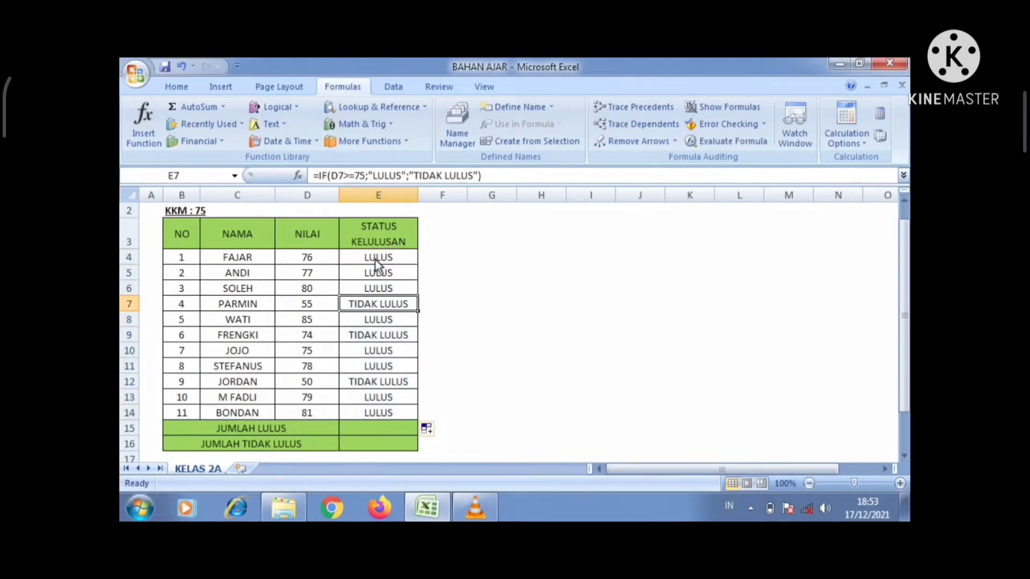
{"action": "key", "text": "Down"}
{"action": "key", "text": "Down"}
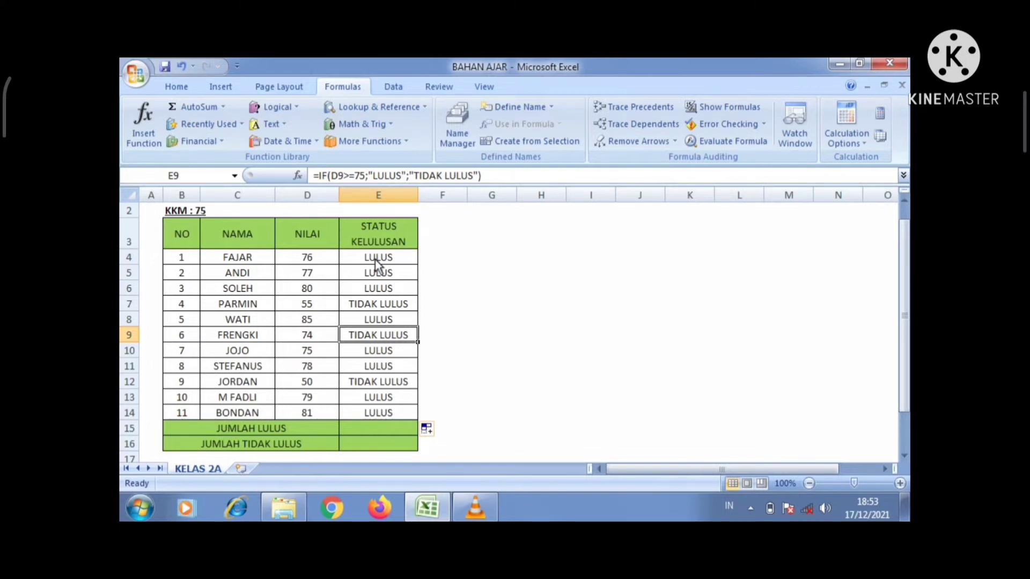
{"action": "key", "text": "Down"}
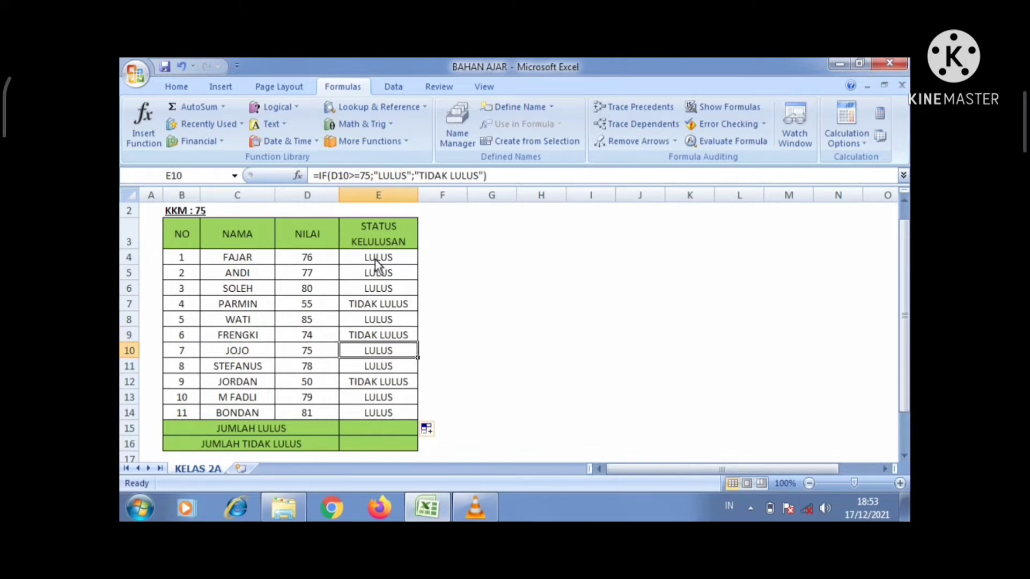
{"action": "key", "text": "Down"}
{"action": "key", "text": "Down"}
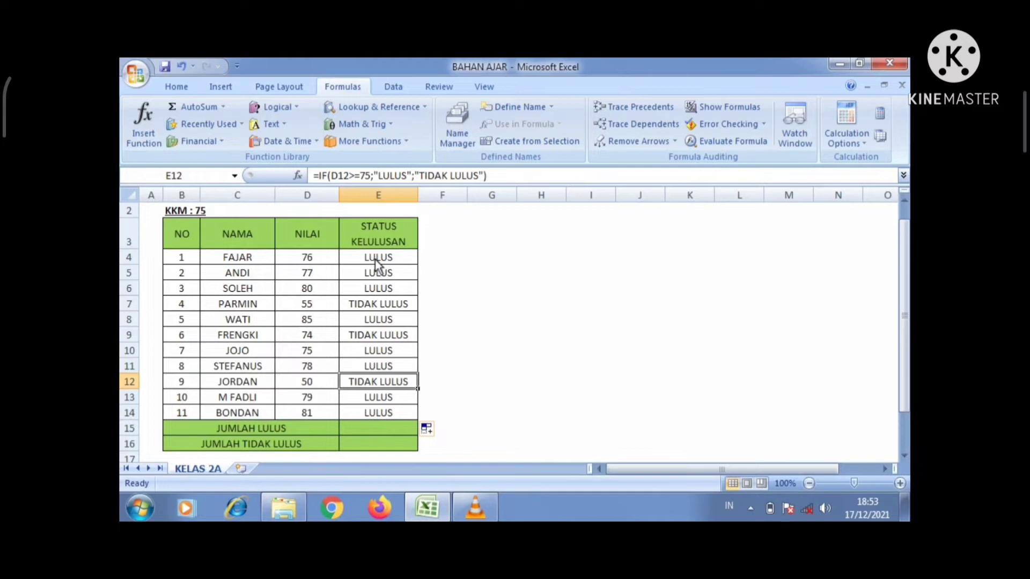
{"action": "key", "text": "Up"}
{"action": "key", "text": "Up"}
{"action": "key", "text": "Up"}
{"action": "key", "text": "Up"}
{"action": "key", "text": "Up"}
{"action": "key", "text": "Up"}
{"action": "key", "text": "Up"}
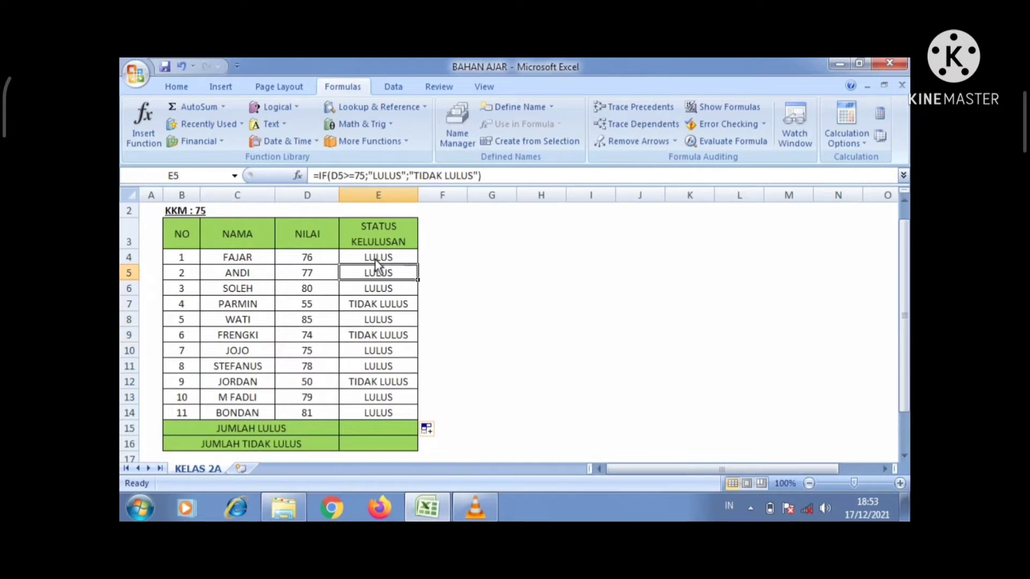
{"action": "key", "text": "Up"}
{"action": "key", "text": "Down"}
{"action": "left_click_drag", "start_coordinate": [377, 262], "coordinate": [385, 408]}
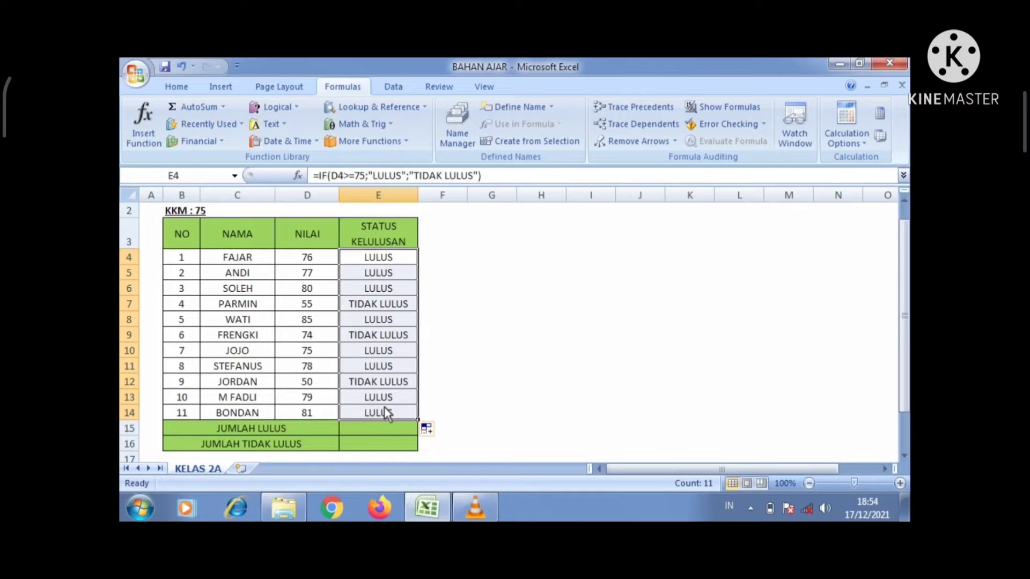
{"action": "key", "text": "Delete"}
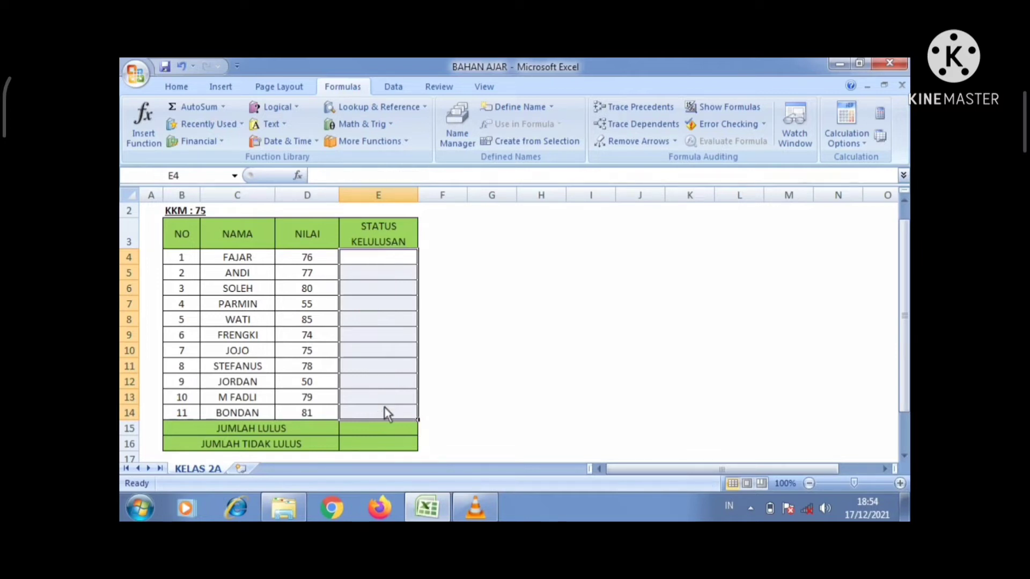
Step: Type =IF(D4>=75;"LULUS";"TIDAK LULUS") directly into FAJAR's status cell E4
{"action": "left_click", "coordinate": [374, 262]}
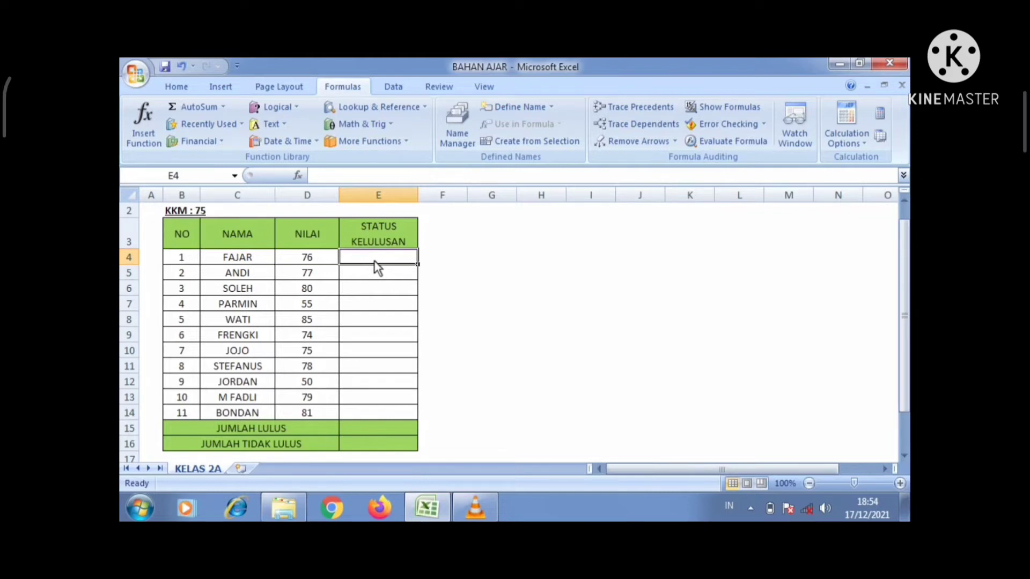
{"action": "type", "text": "="}
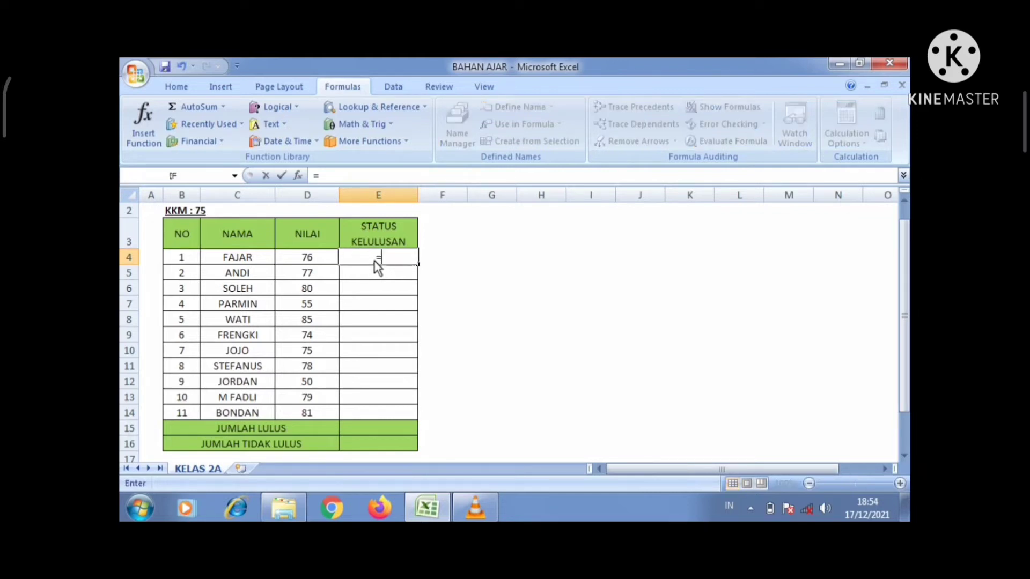
{"action": "type", "text": "IF("}
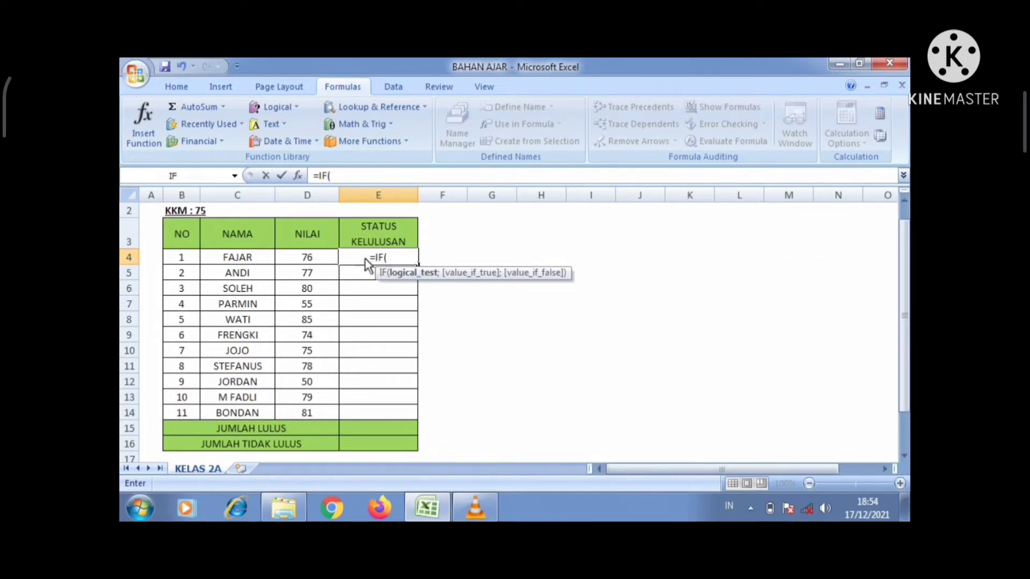
{"action": "left_click", "coordinate": [319, 257]}
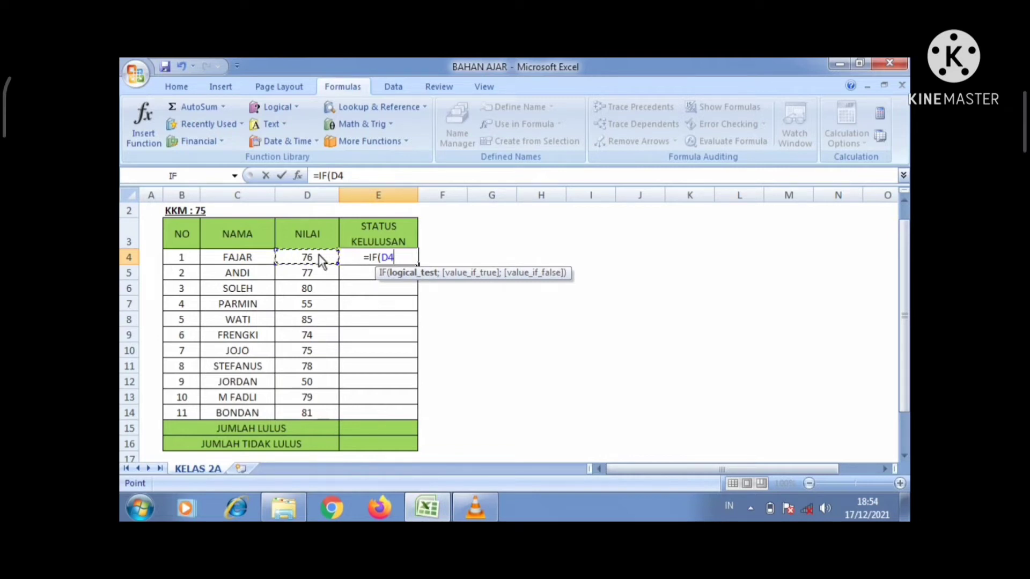
{"action": "type", "text": ">"}
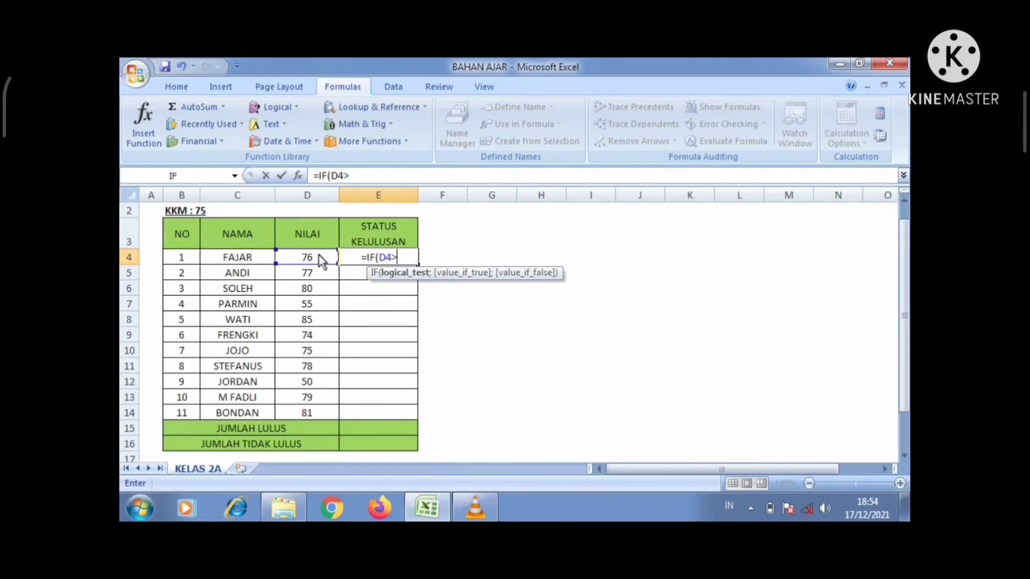
{"action": "type", "text": "="}
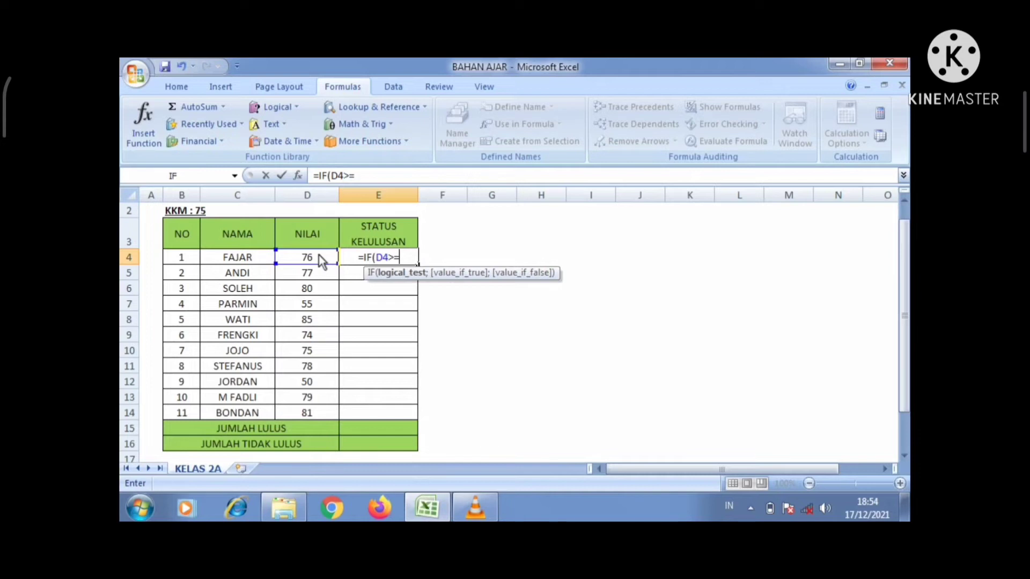
{"action": "type", "text": "75"}
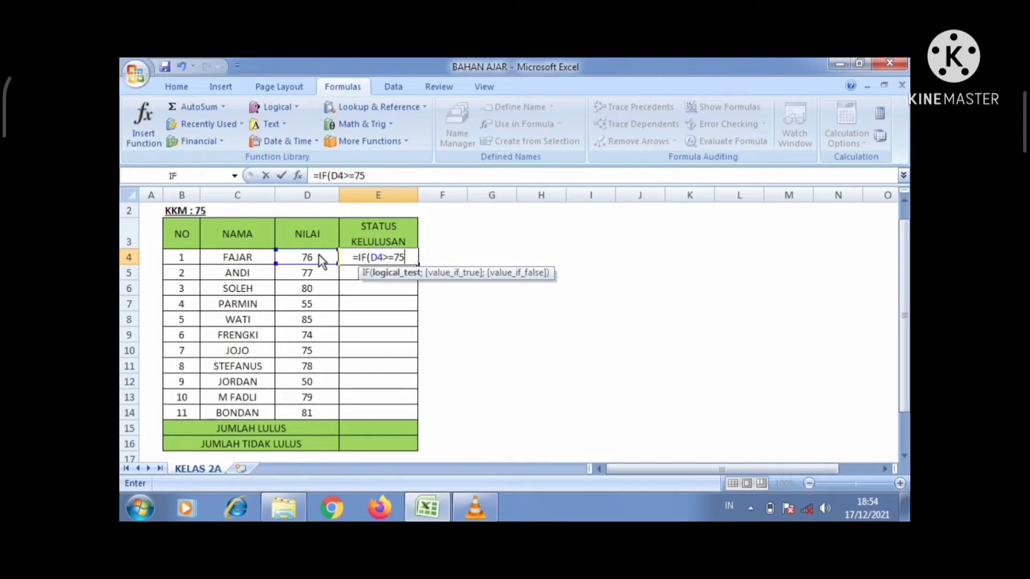
{"action": "type", "text": ";"}
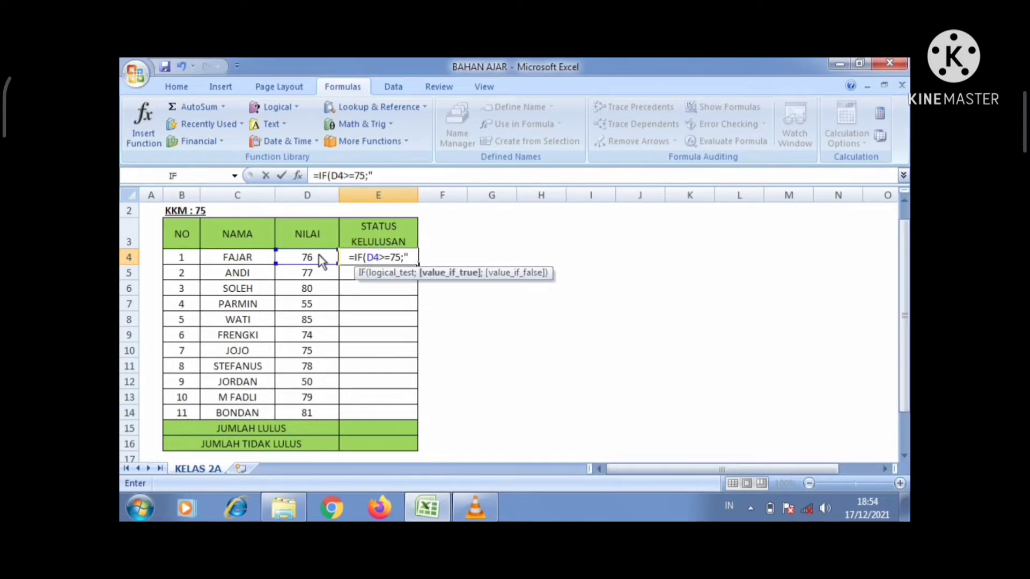
{"action": "type", "text": "\"LULUS"}
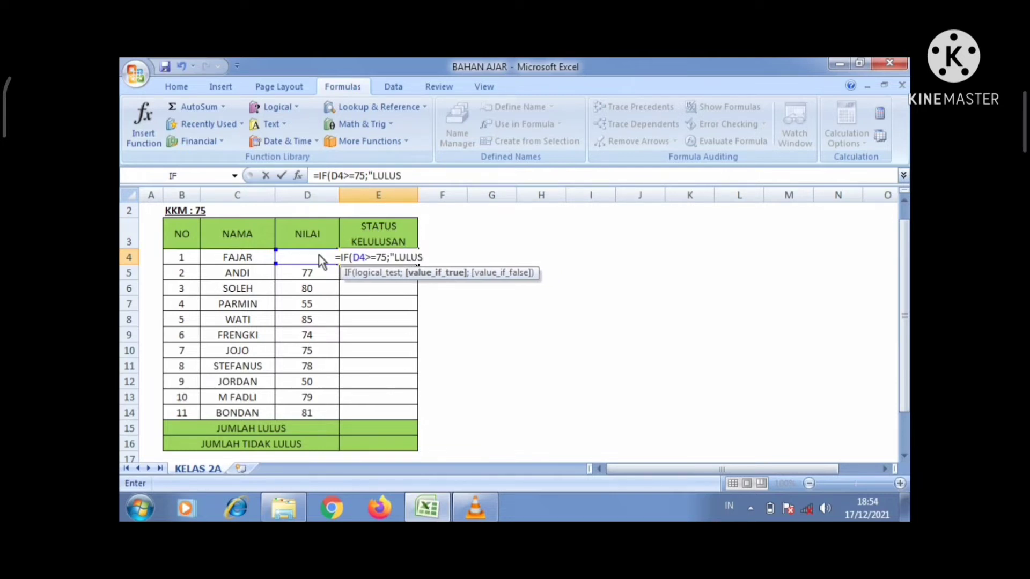
{"action": "type", "text": "\""}
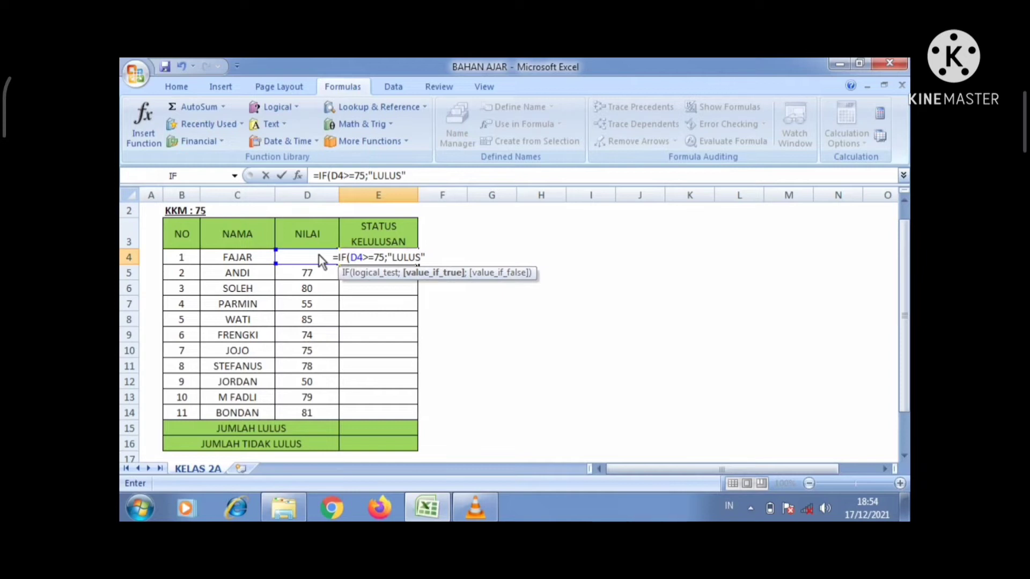
{"action": "type", "text": ";\""}
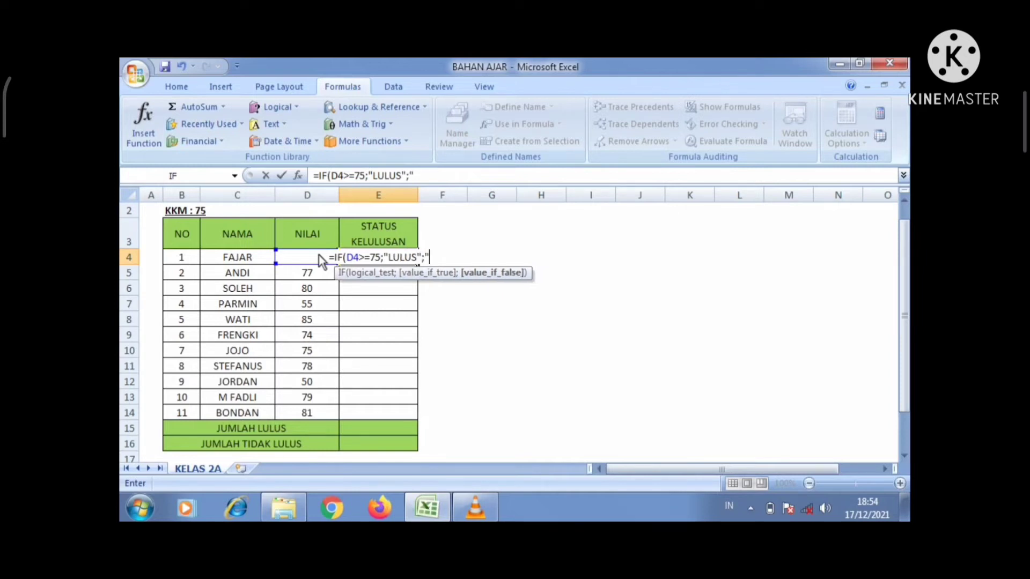
{"action": "type", "text": "T"}
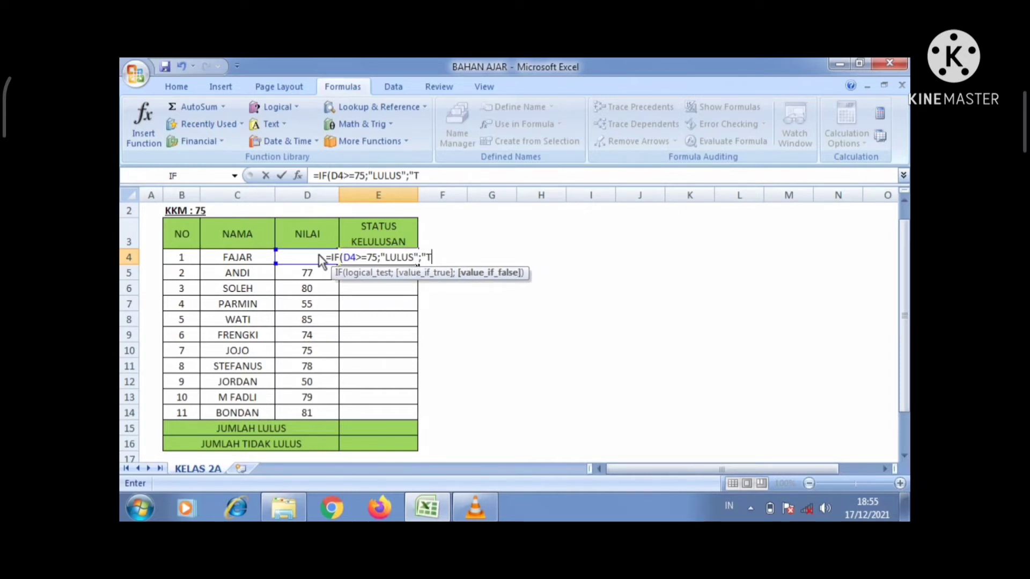
{"action": "type", "text": "IDAK L"}
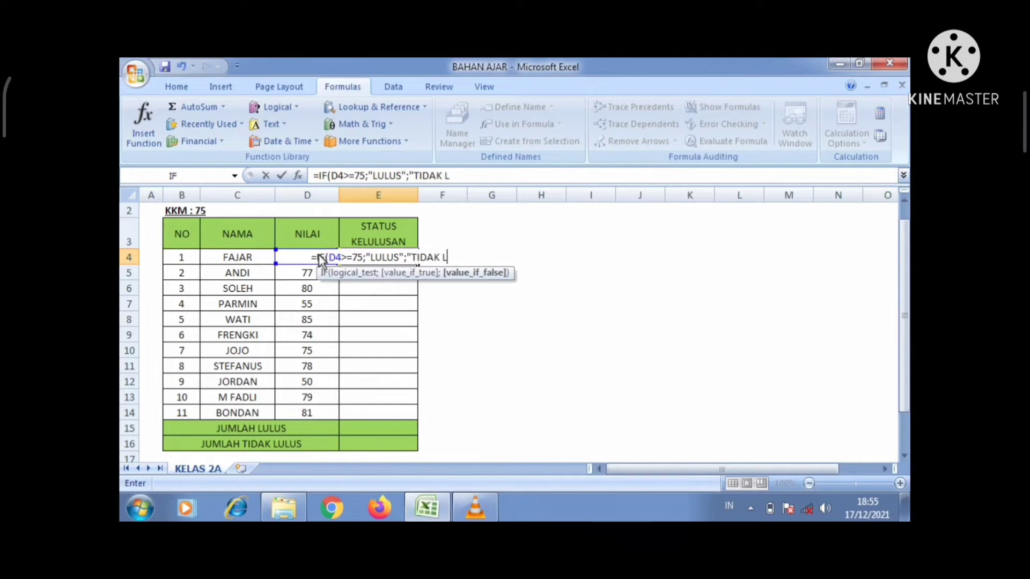
{"action": "type", "text": "ULUS"}
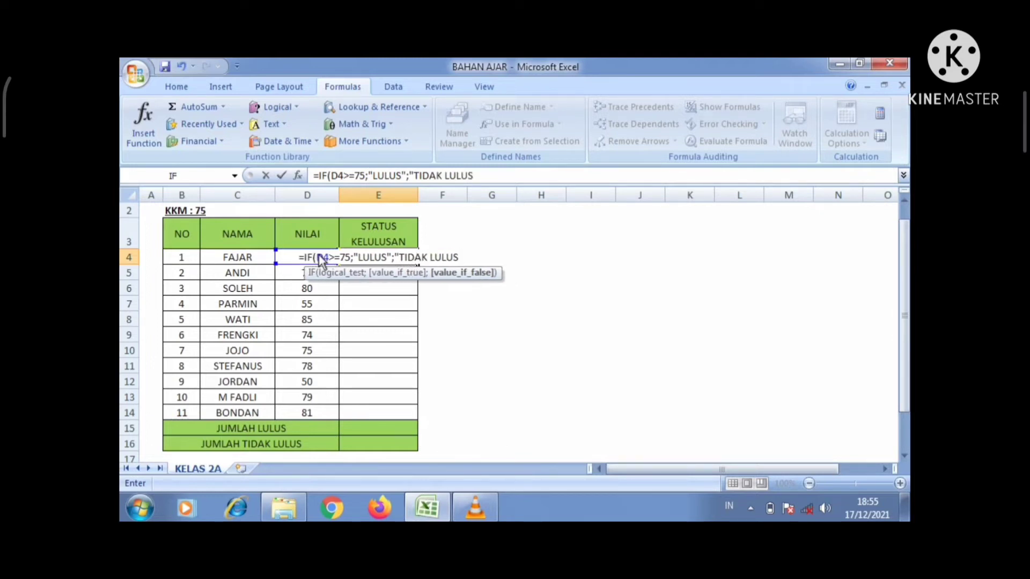
{"action": "type", "text": "\""}
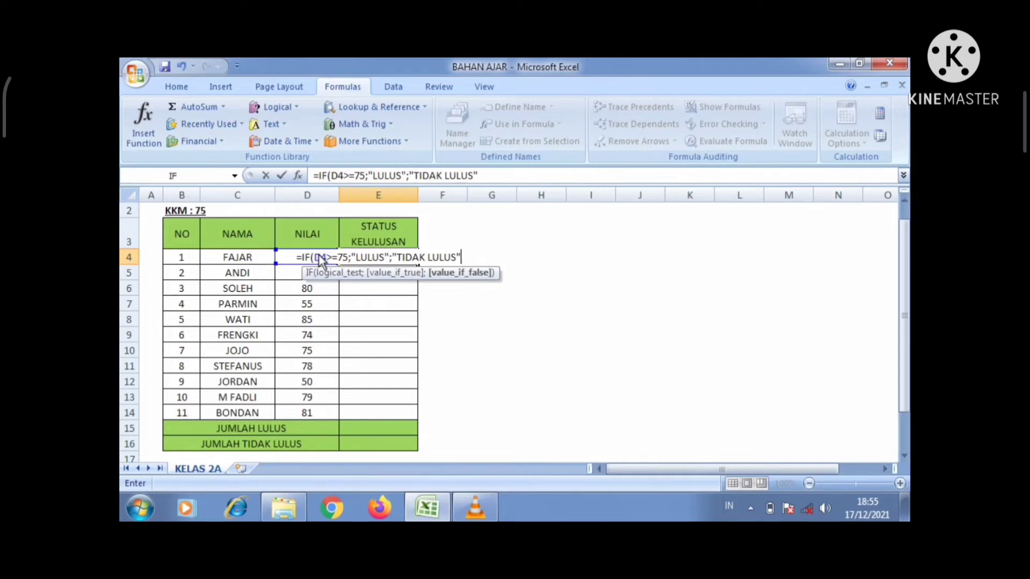
{"action": "type", "text": ")"}
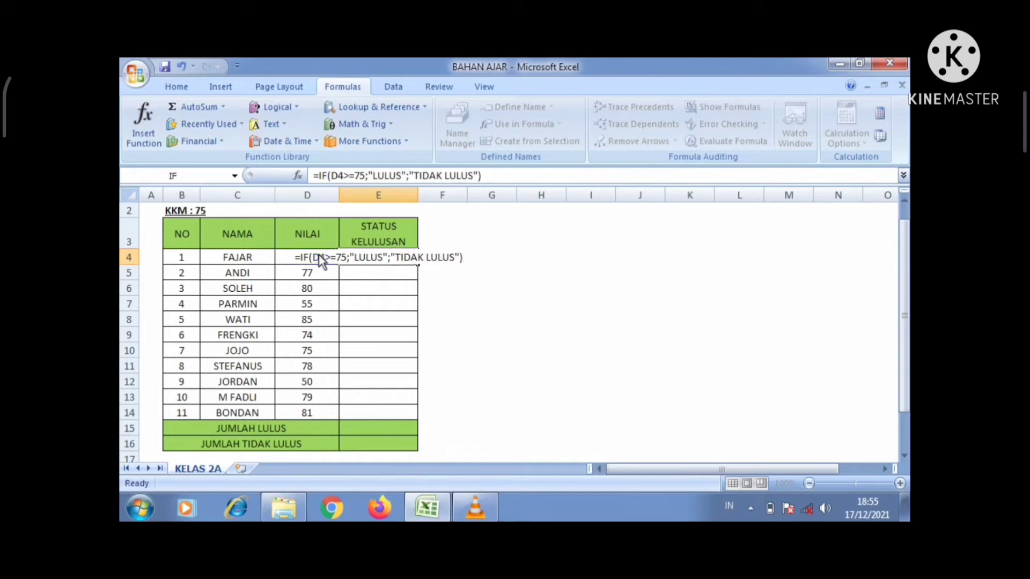
{"action": "key", "text": "Return"}
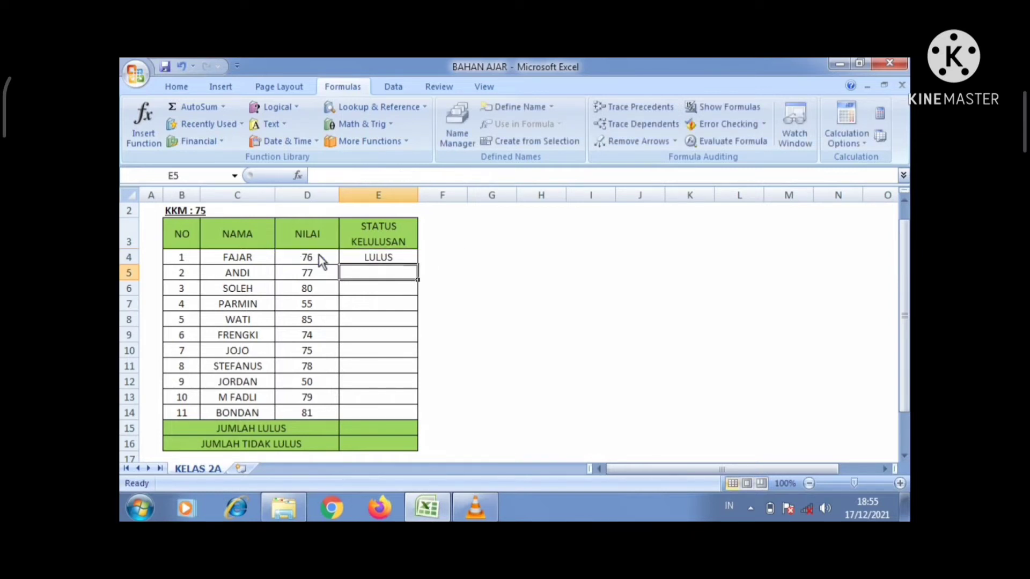
Step: Copy E4's IF formula down through E14 for all eleven students
{"action": "left_click", "coordinate": [376, 262]}
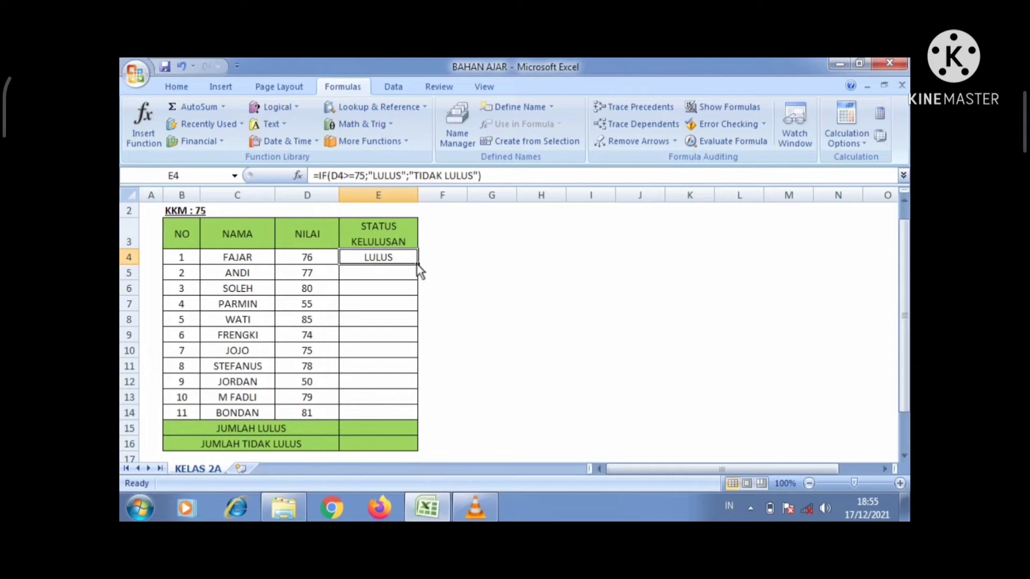
{"action": "left_click_drag", "start_coordinate": [417, 265], "coordinate": [405, 413]}
{"action": "left_click", "coordinate": [388, 257]}
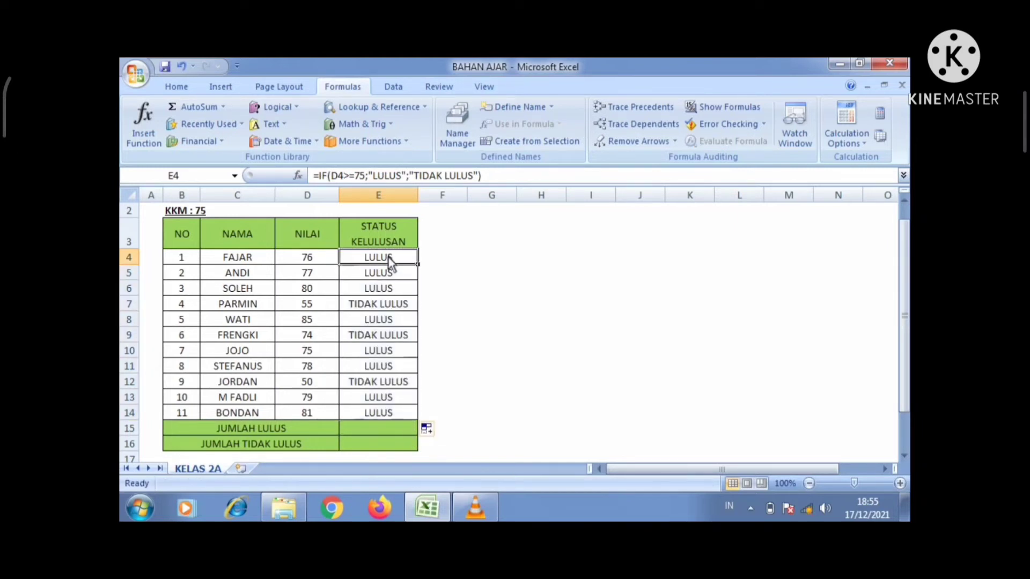
{"action": "left_click", "coordinate": [503, 174]}
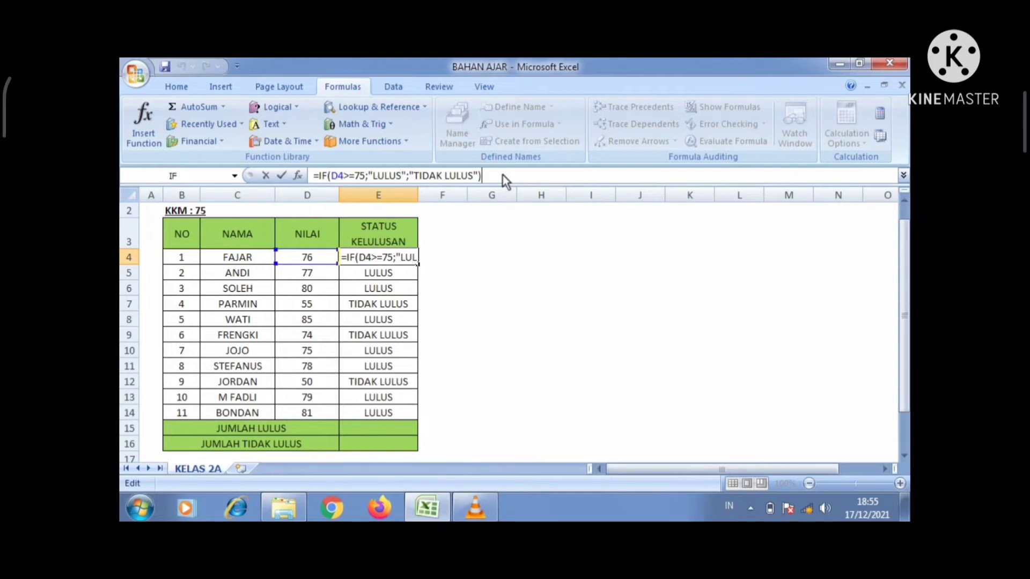
Step: Drop a faulty G7 edit to E4's formula and undo back to =IF(D4>=75;"LULUS";"TIDAK LULUS")
{"action": "left_click", "coordinate": [362, 174]}
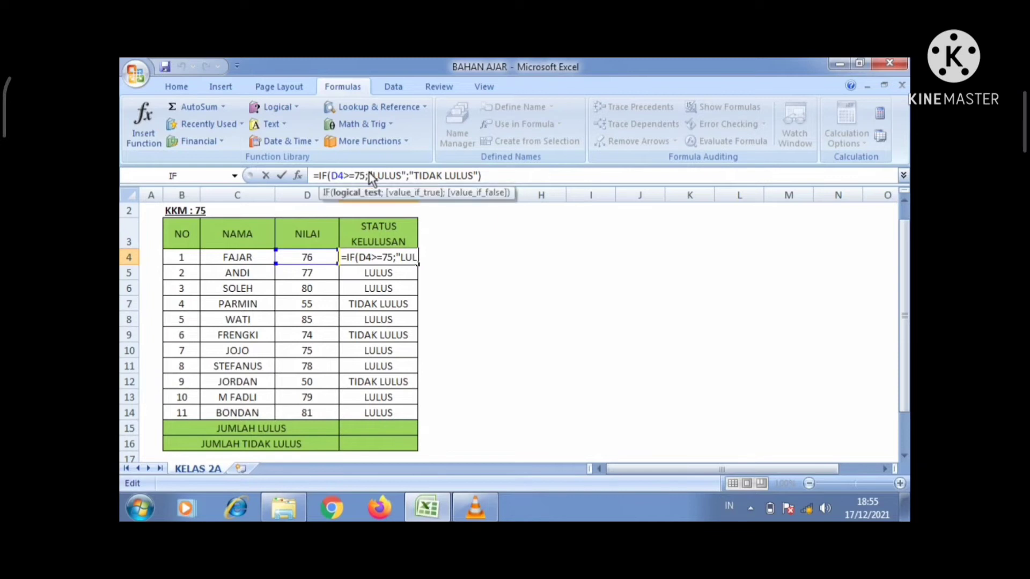
{"action": "left_click", "coordinate": [369, 174]}
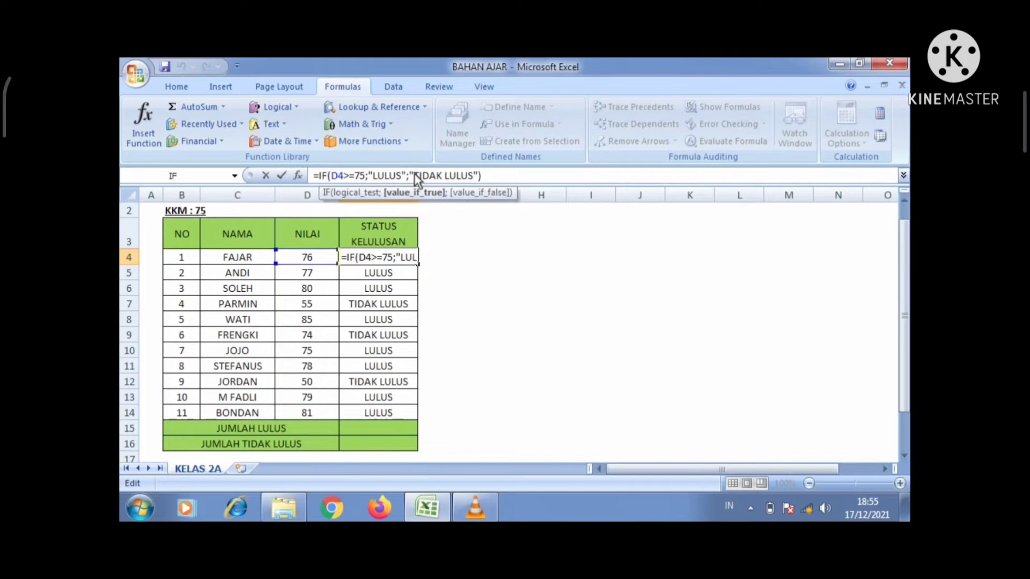
{"action": "left_click", "coordinate": [486, 307]}
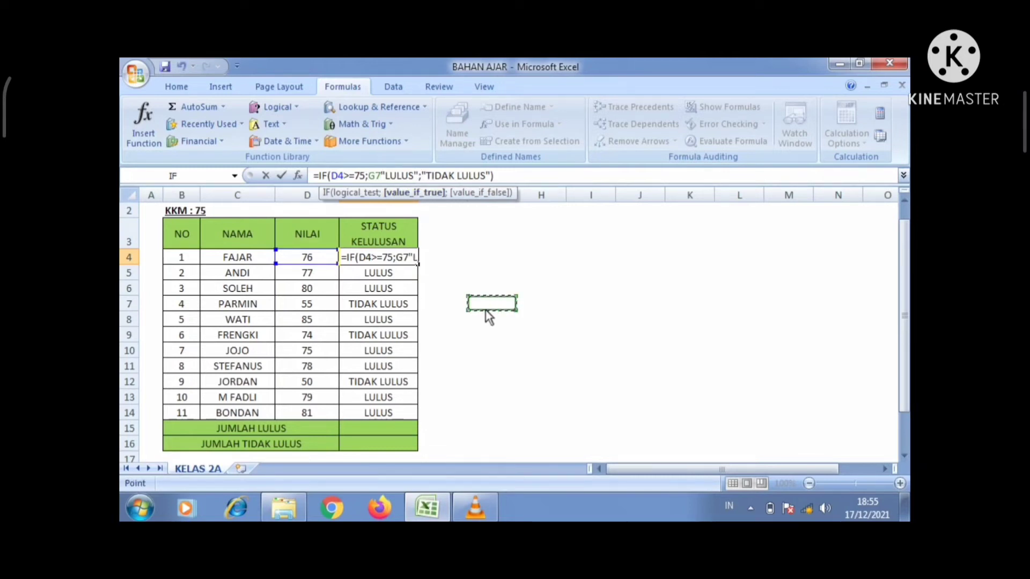
{"action": "key", "text": "Return"}
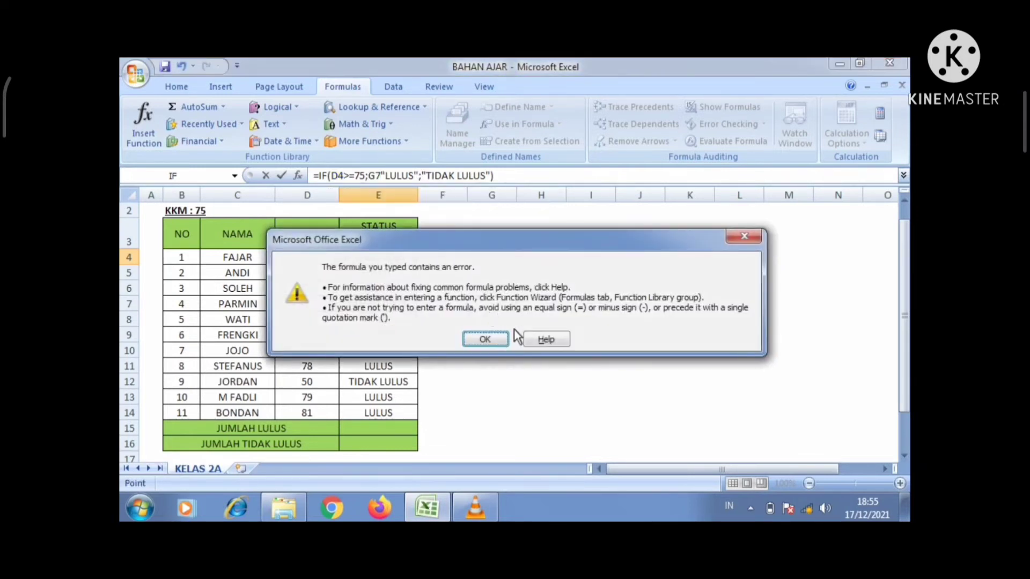
{"action": "left_click", "coordinate": [485, 339]}
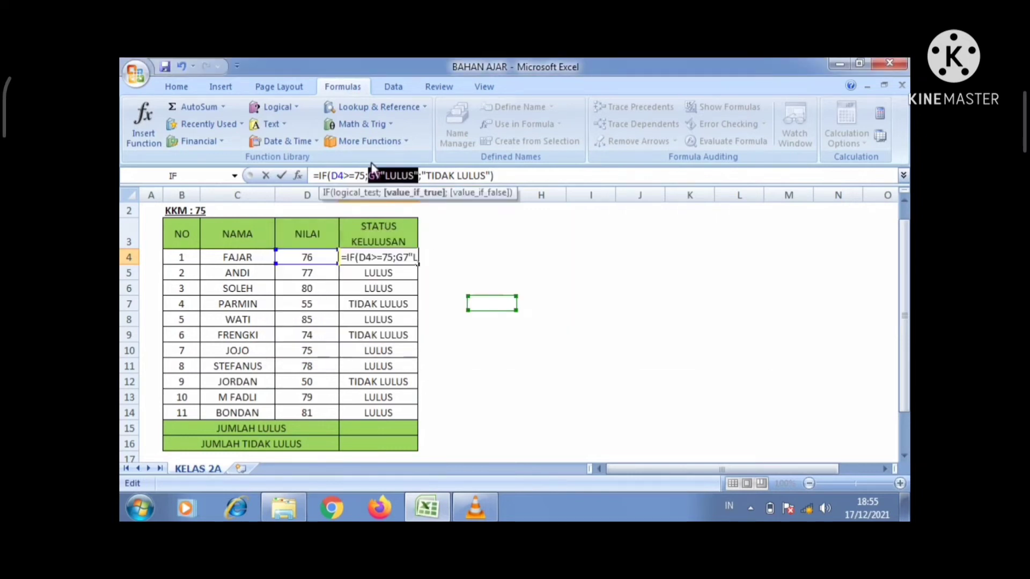
{"action": "left_click_drag", "start_coordinate": [316, 176], "coordinate": [517, 178]}
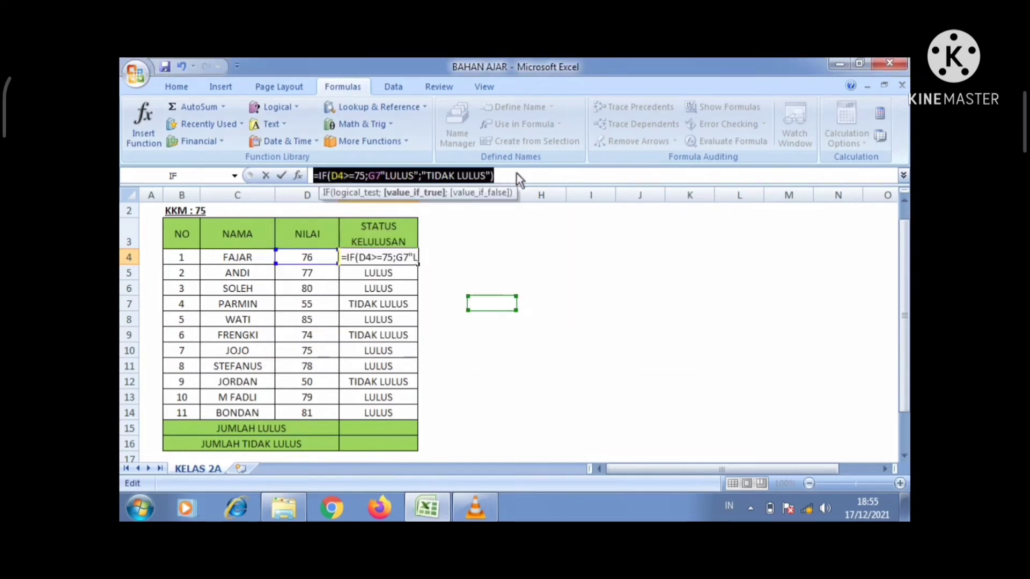
{"action": "key", "text": "BackSpace"}
{"action": "left_click", "coordinate": [506, 230]}
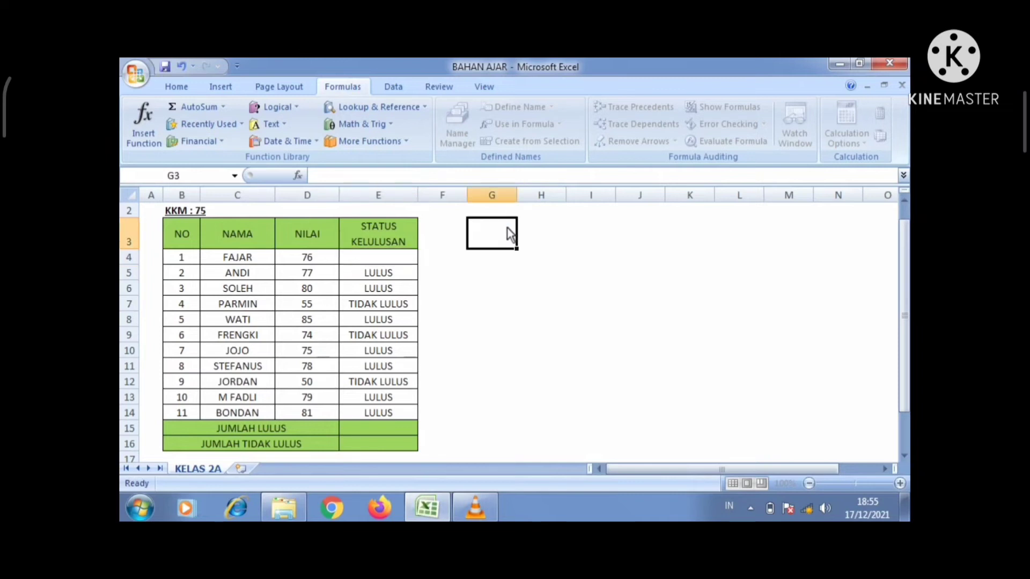
{"action": "key", "text": "ctrl+z"}
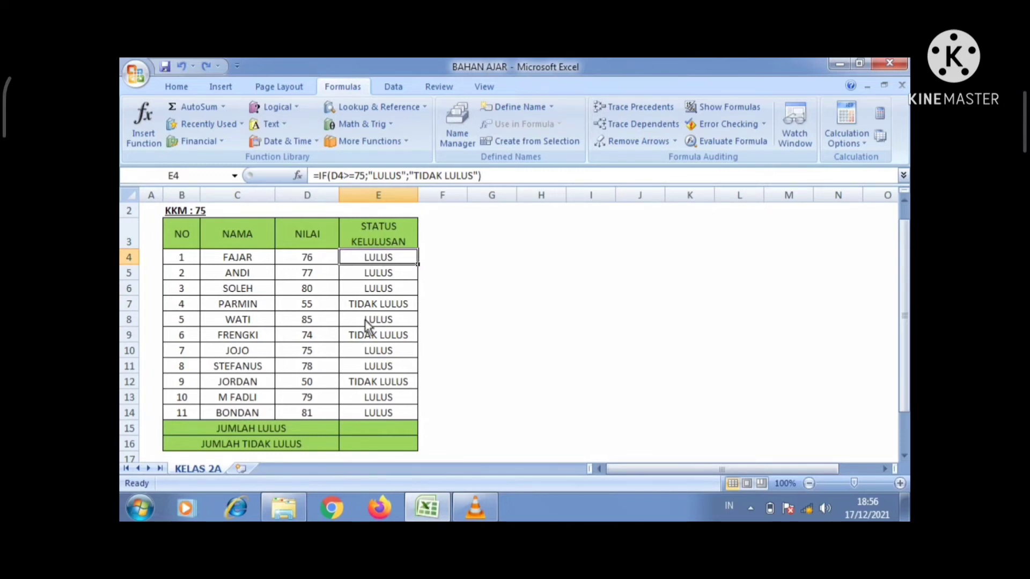
{"action": "left_click", "coordinate": [375, 354]}
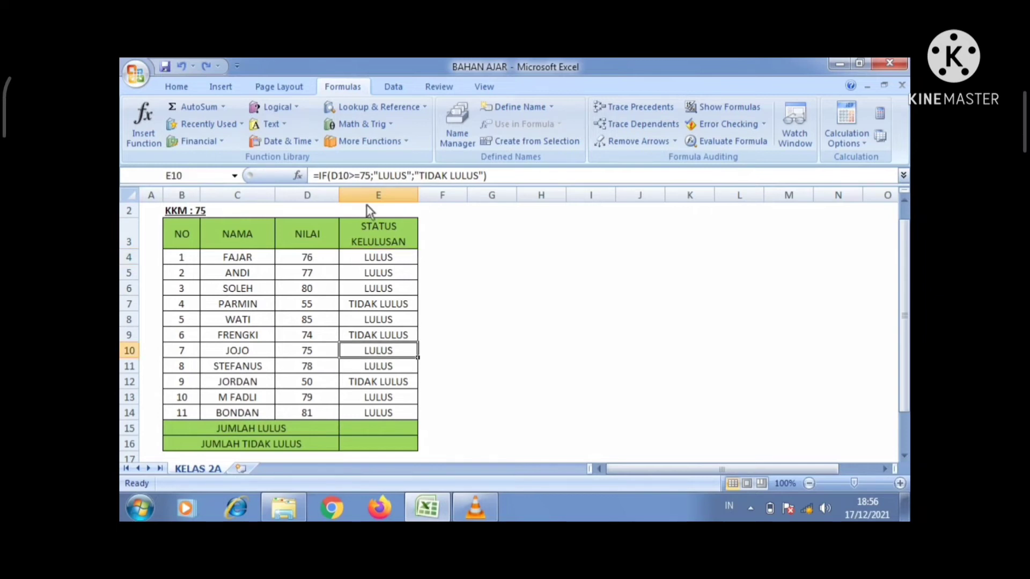
{"action": "left_click", "coordinate": [355, 176]}
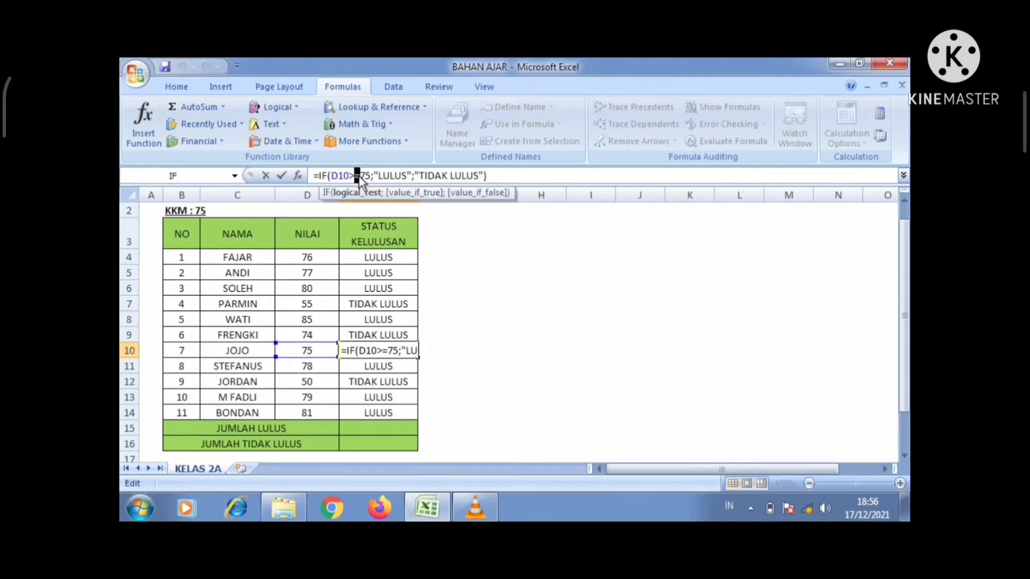
{"action": "key", "text": "BackSpace"}
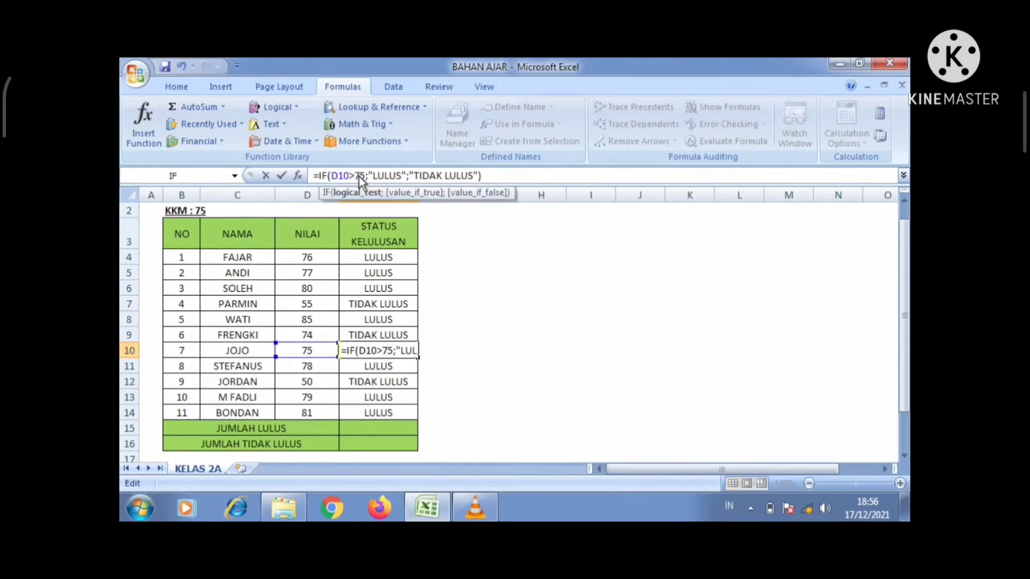
{"action": "key", "text": "Return"}
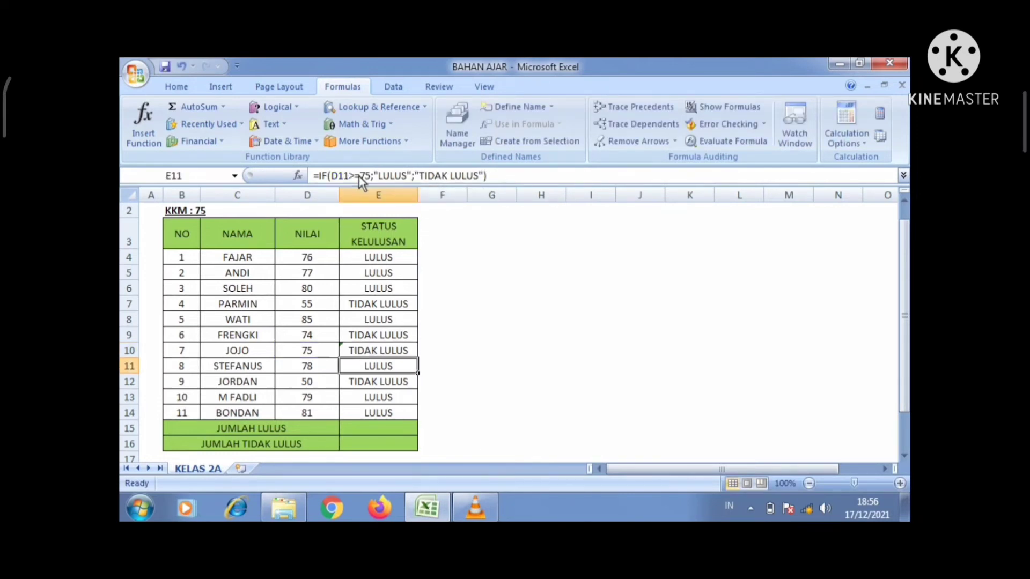
{"action": "left_click", "coordinate": [379, 354]}
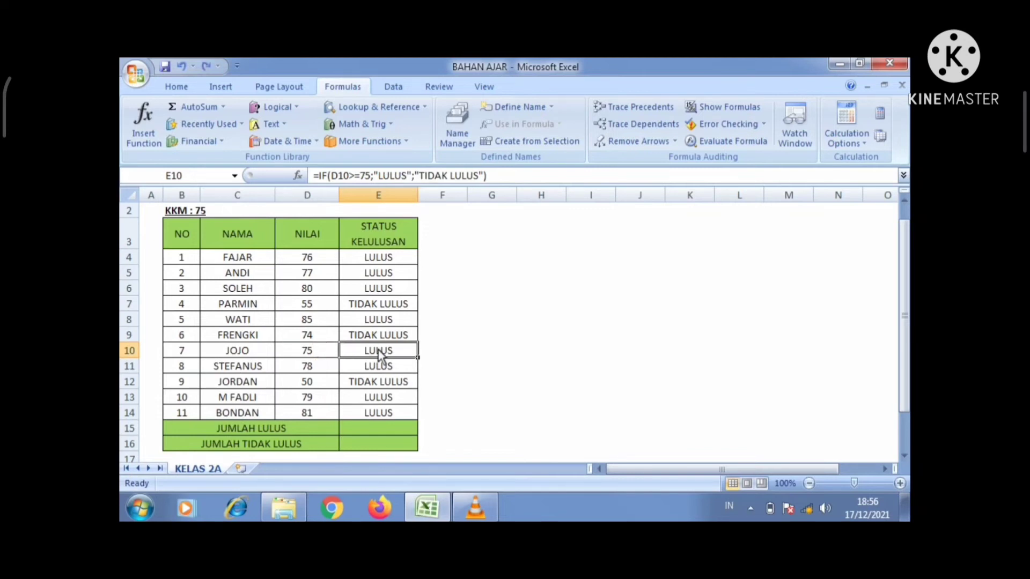
Step: Change E4's comparison from >= to <=, so it tests D4<=75
{"action": "left_click", "coordinate": [385, 260]}
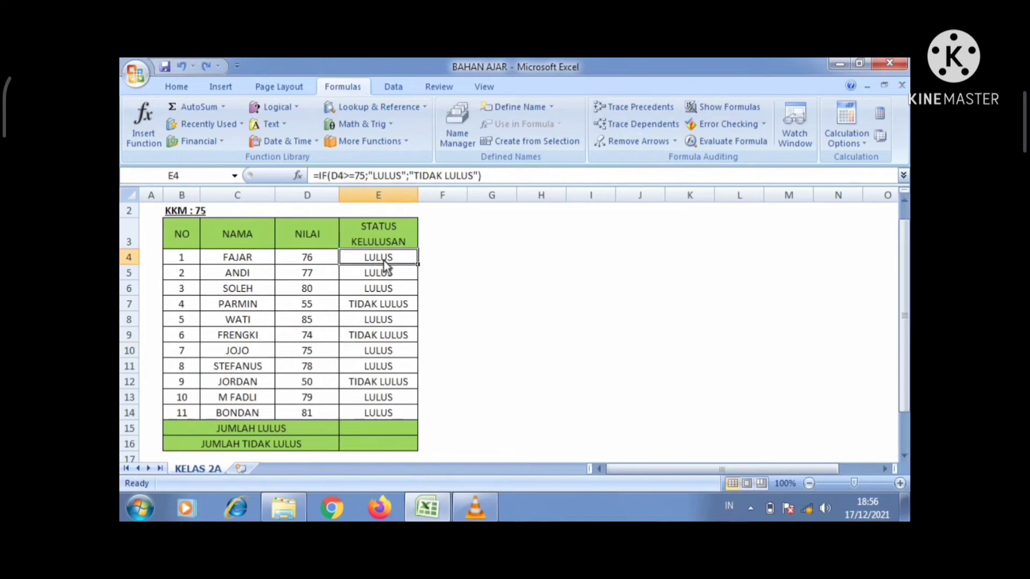
{"action": "left_click", "coordinate": [346, 180]}
{"action": "left_click_drag", "start_coordinate": [344, 180], "coordinate": [349, 183]}
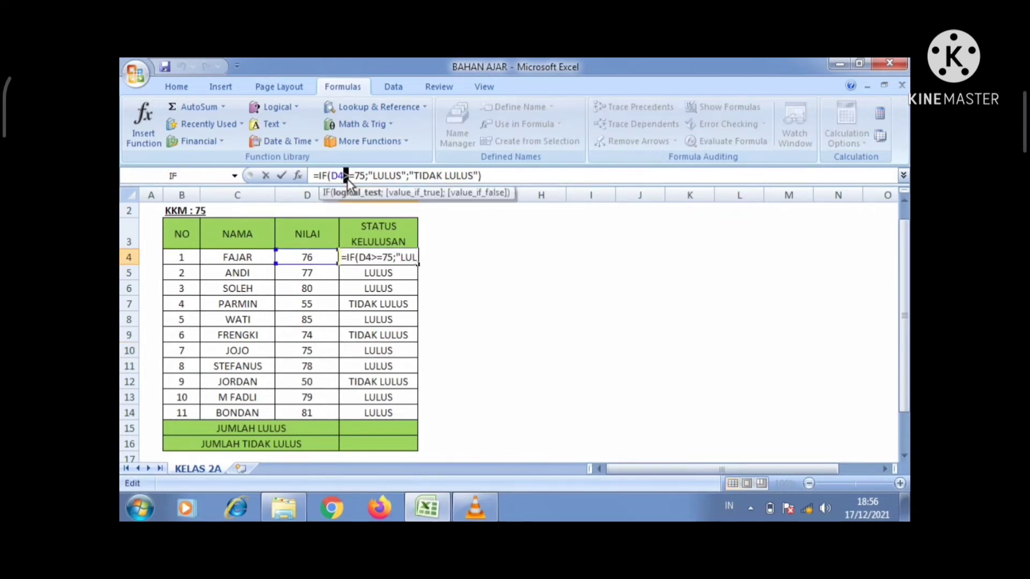
{"action": "type", "text": "<"}
{"action": "key", "text": "Return"}
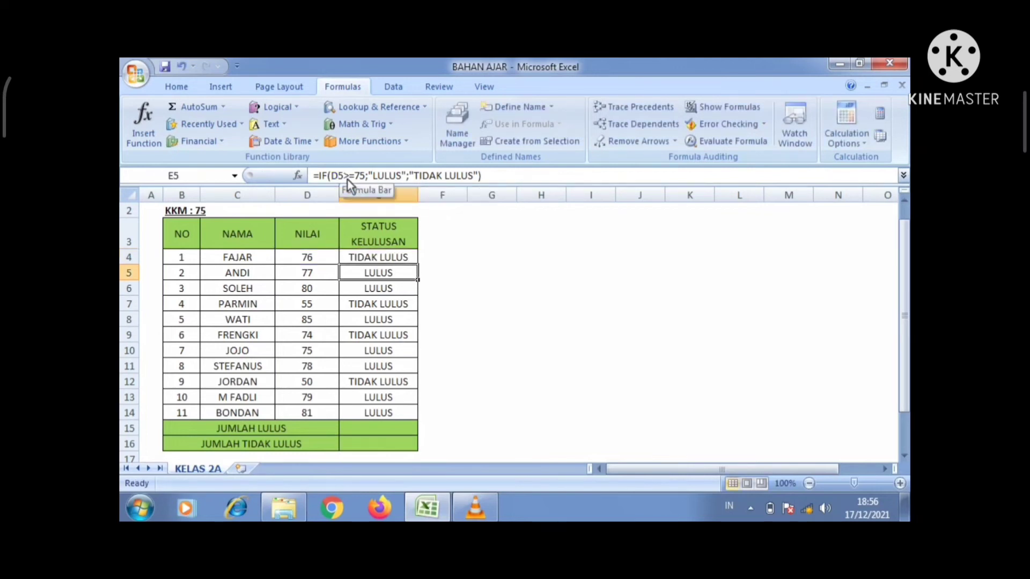
Step: Copy the changed E4 formula down the status column, then undo that fill
{"action": "left_click", "coordinate": [370, 262]}
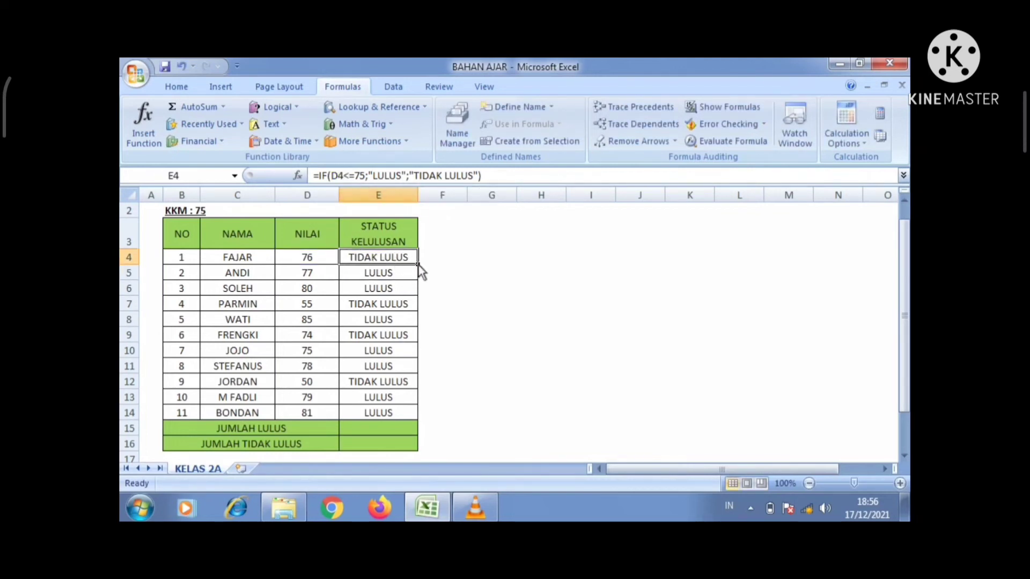
{"action": "left_click_drag", "start_coordinate": [418, 265], "coordinate": [411, 416]}
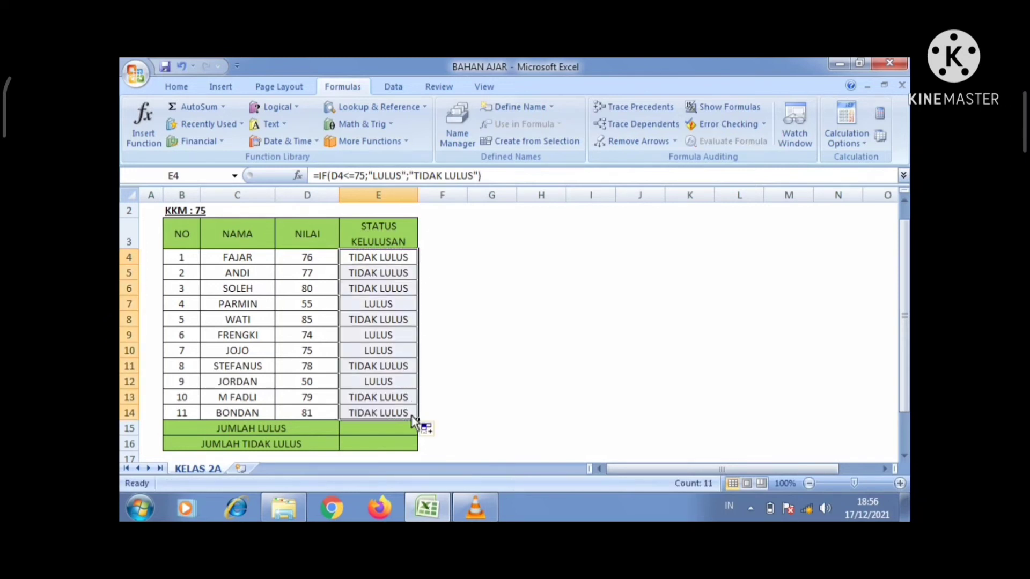
{"action": "key", "text": "ctrl+z"}
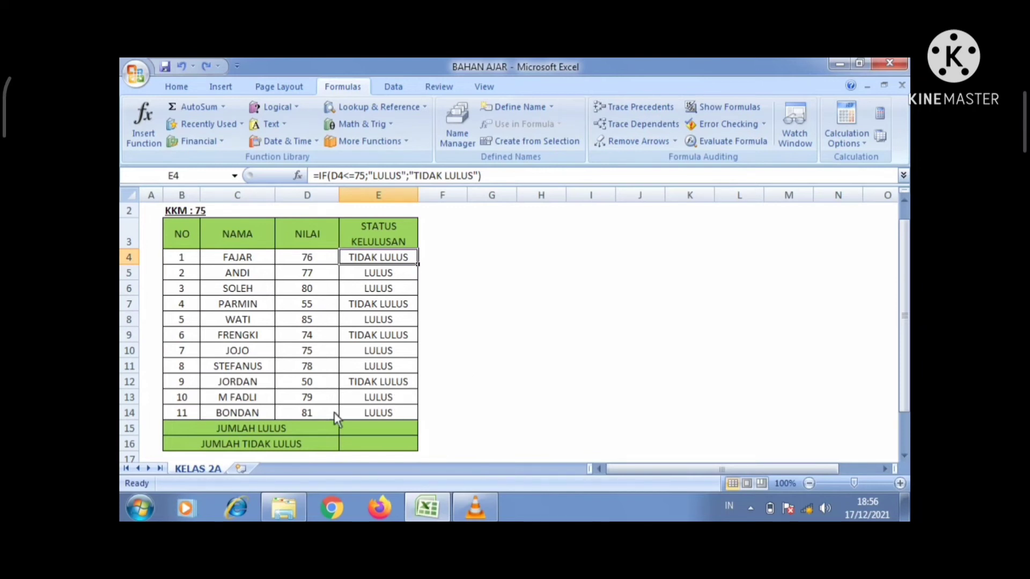
{"action": "left_click", "coordinate": [310, 432]}
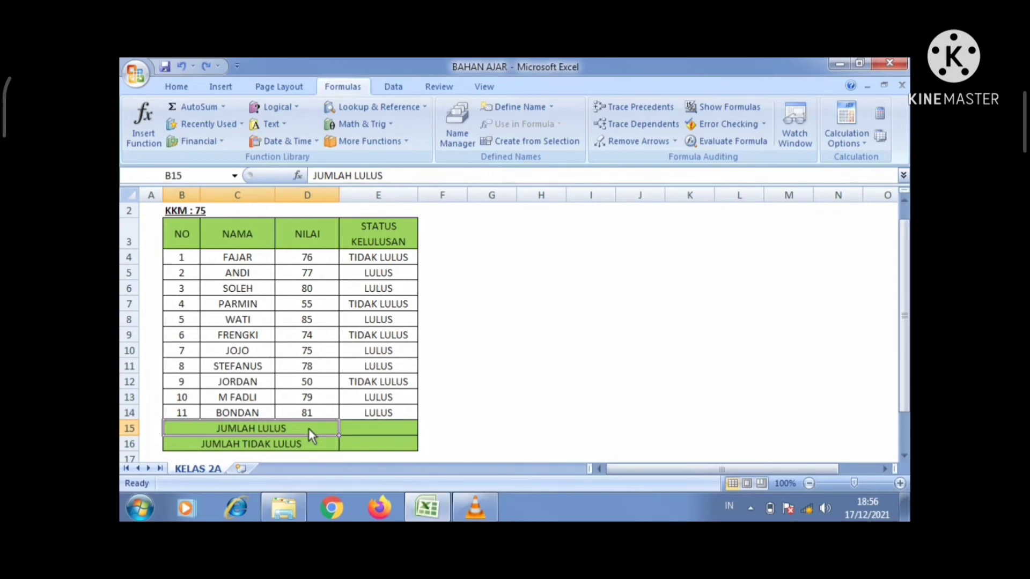
{"action": "left_click", "coordinate": [374, 434]}
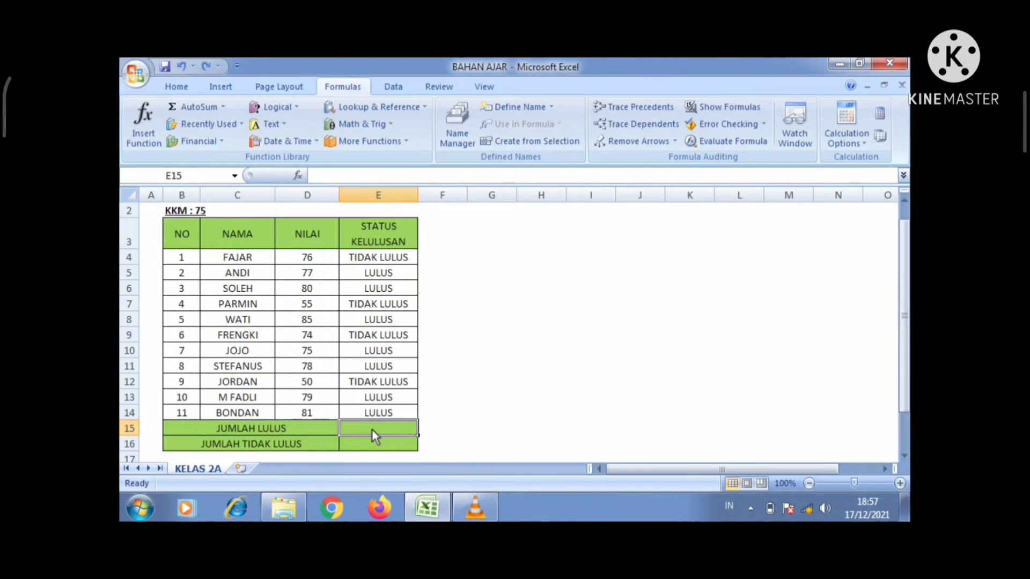
Step: Enter =COUNTIF(E4:E14;"LULUS") in E15, giving 7 passing students
{"action": "type", "text": "="}
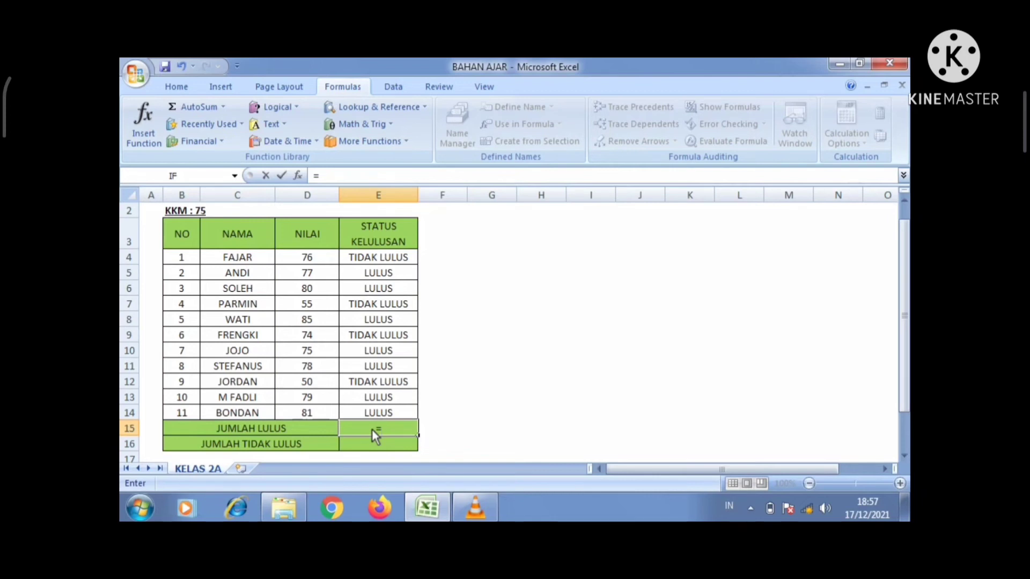
{"action": "type", "text": "COU"}
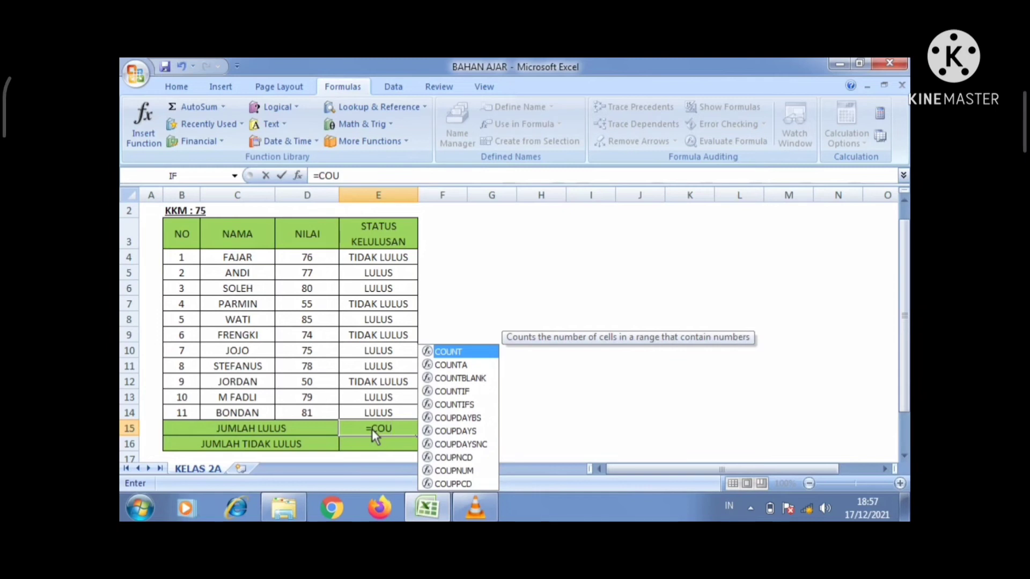
{"action": "type", "text": "NT"}
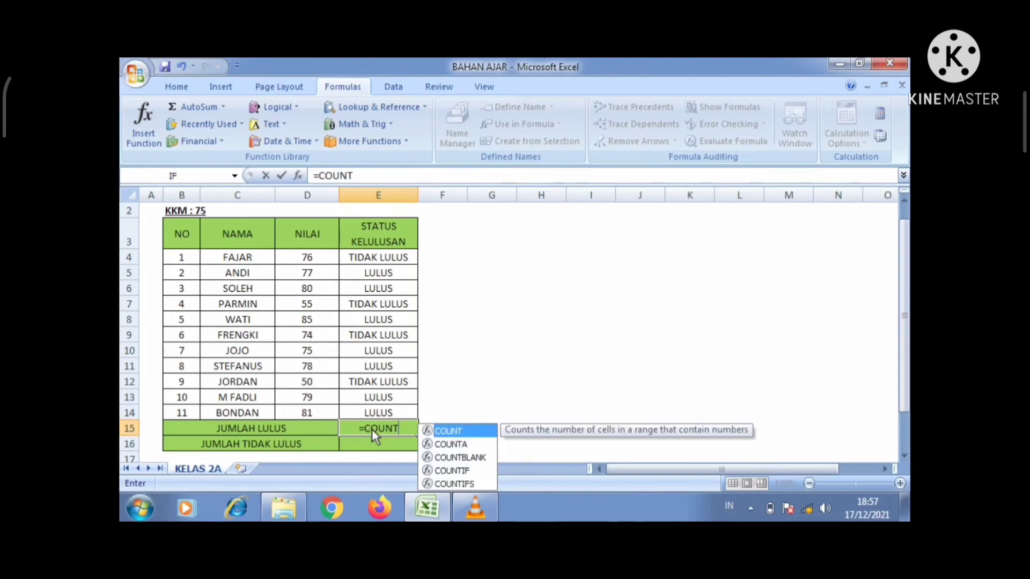
{"action": "left_click", "coordinate": [462, 471]}
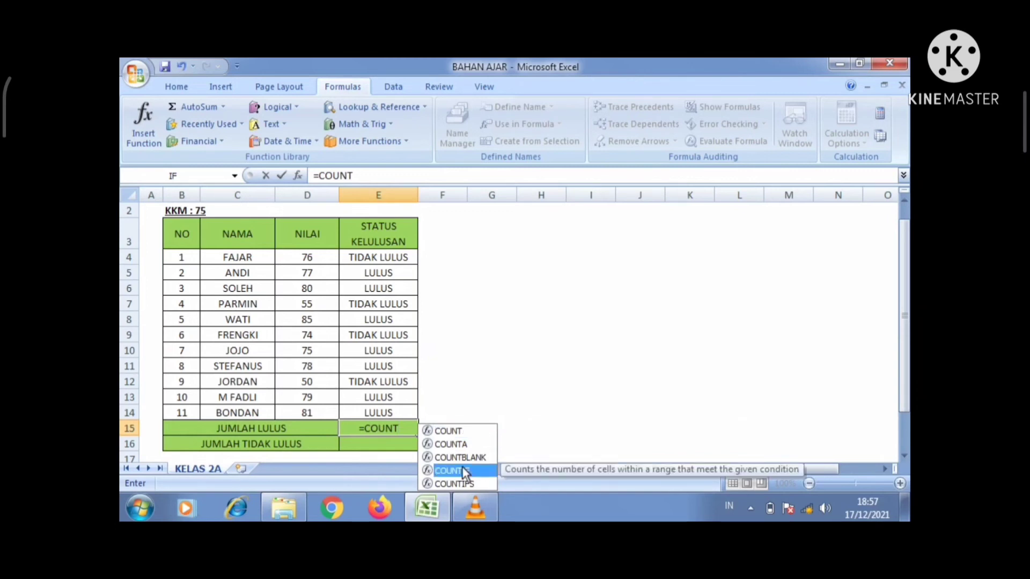
{"action": "double_click", "coordinate": [463, 471]}
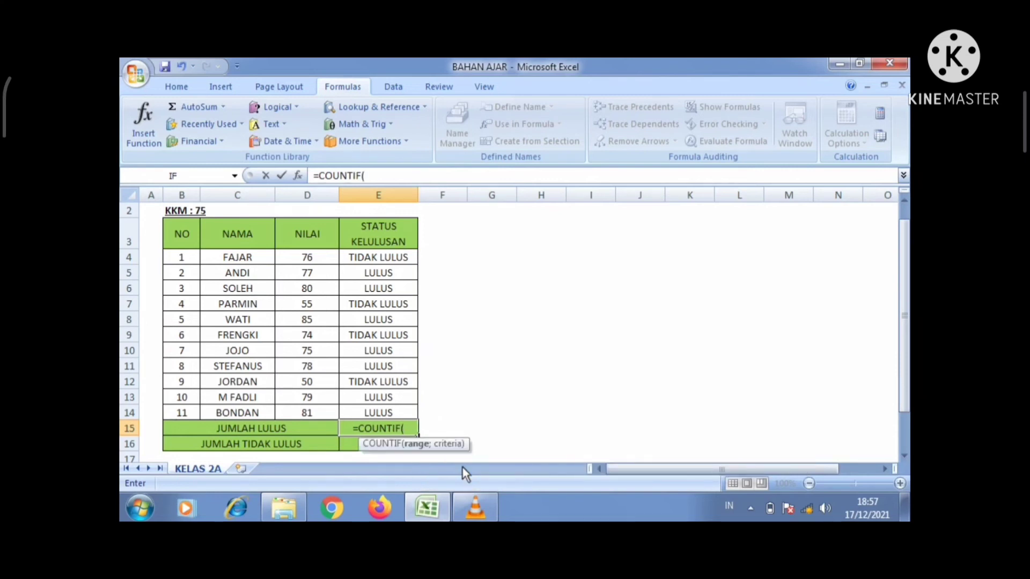
{"action": "left_click", "coordinate": [377, 262]}
{"action": "left_click_drag", "start_coordinate": [378, 273], "coordinate": [383, 416]}
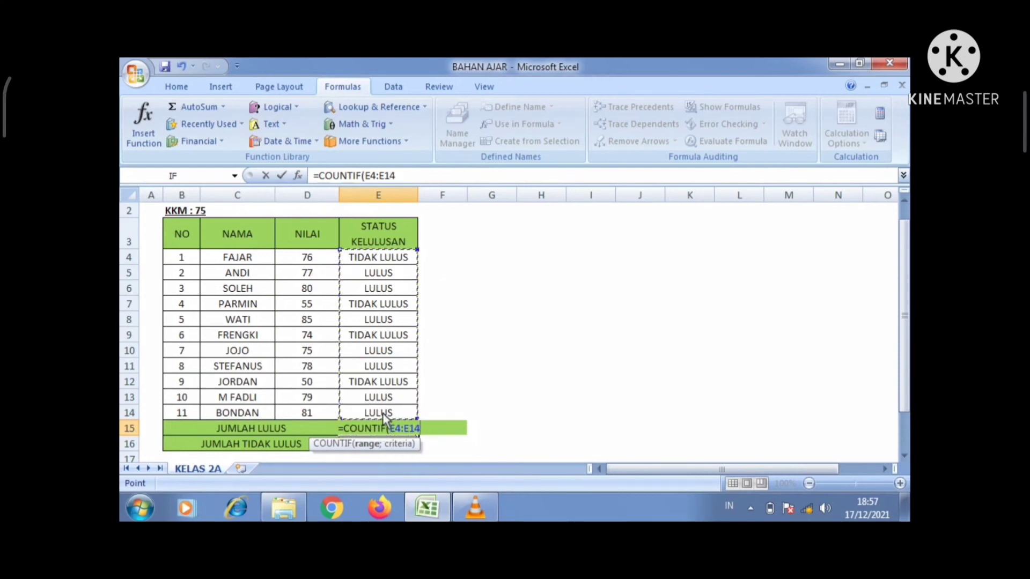
{"action": "type", "text": ";"}
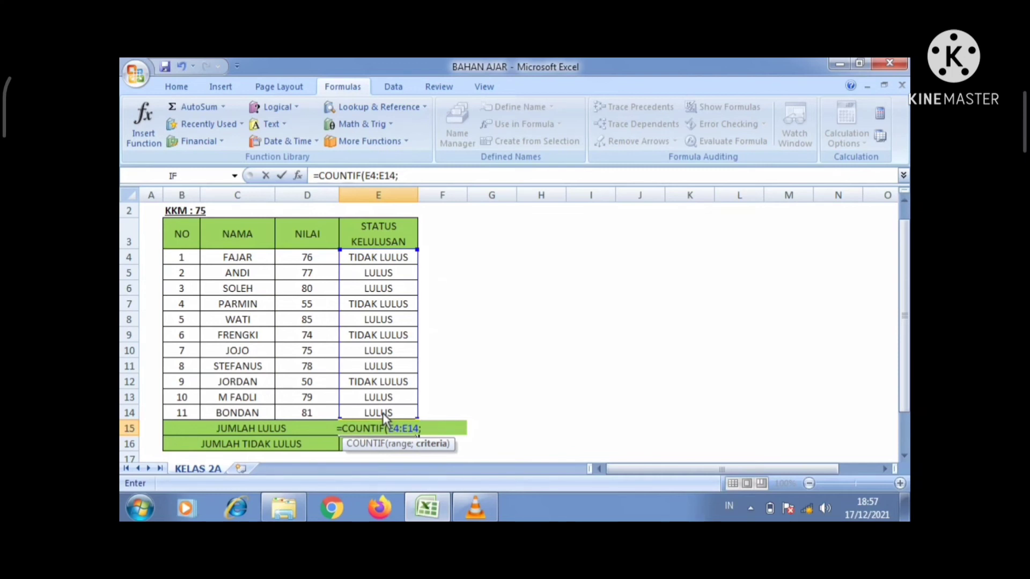
{"action": "type", "text": "\""}
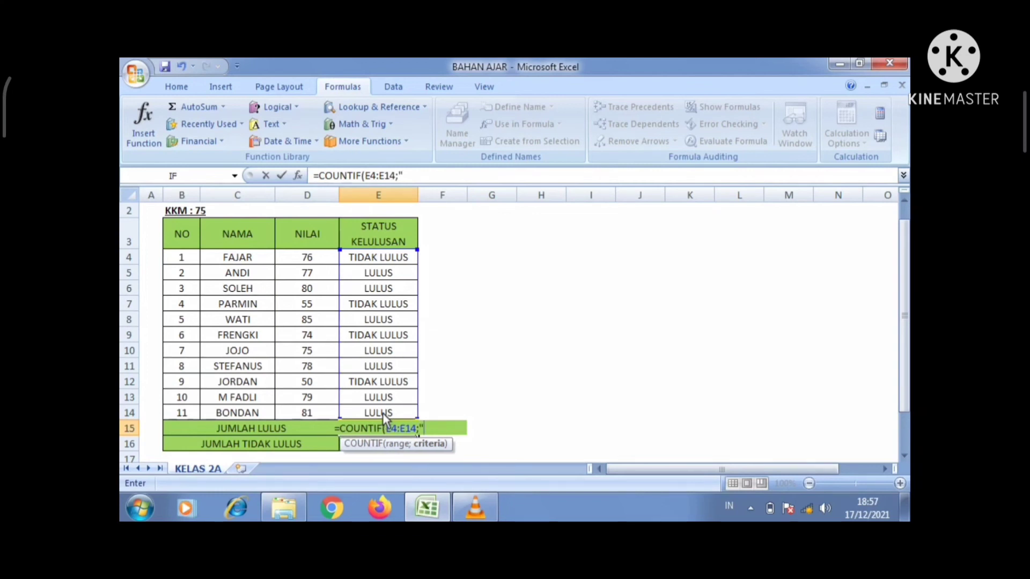
{"action": "type", "text": "LULU"}
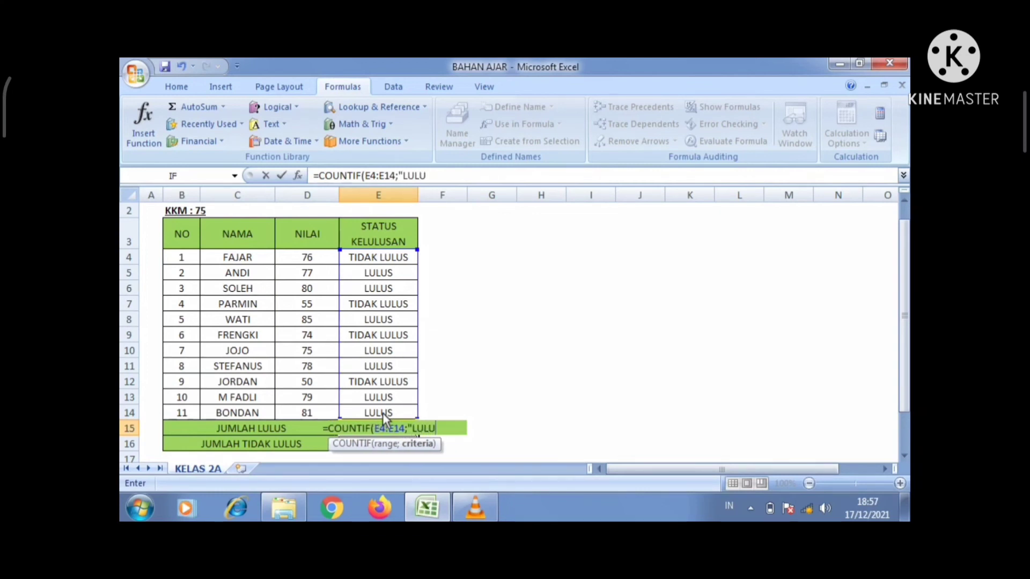
{"action": "type", "text": "S\""}
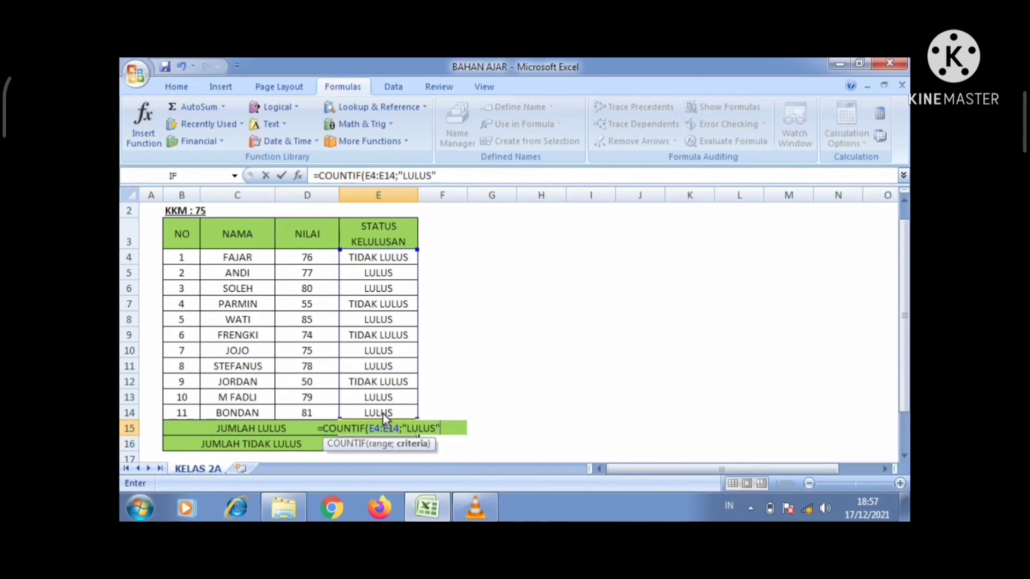
{"action": "type", "text": ")"}
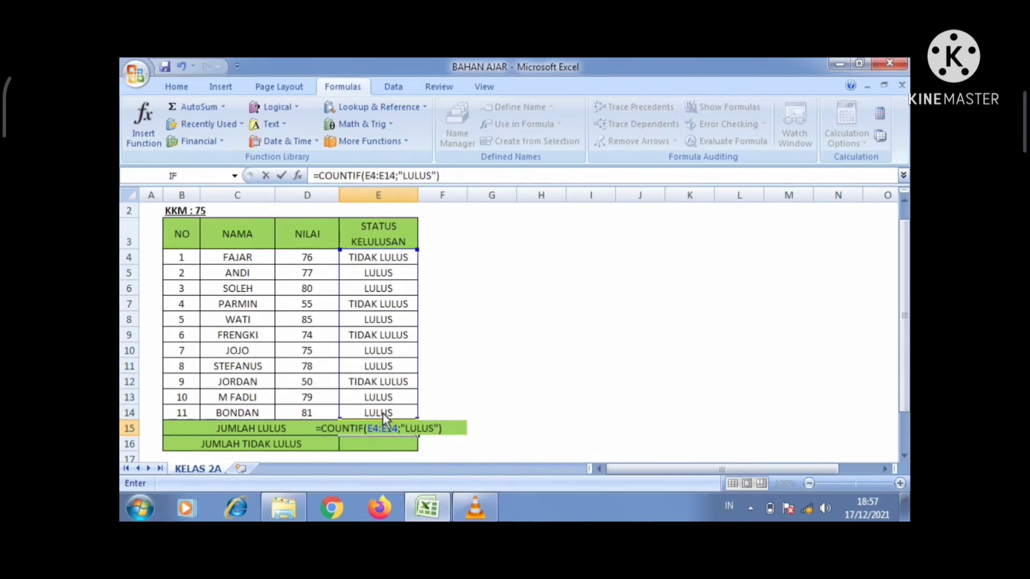
{"action": "key", "text": "Return"}
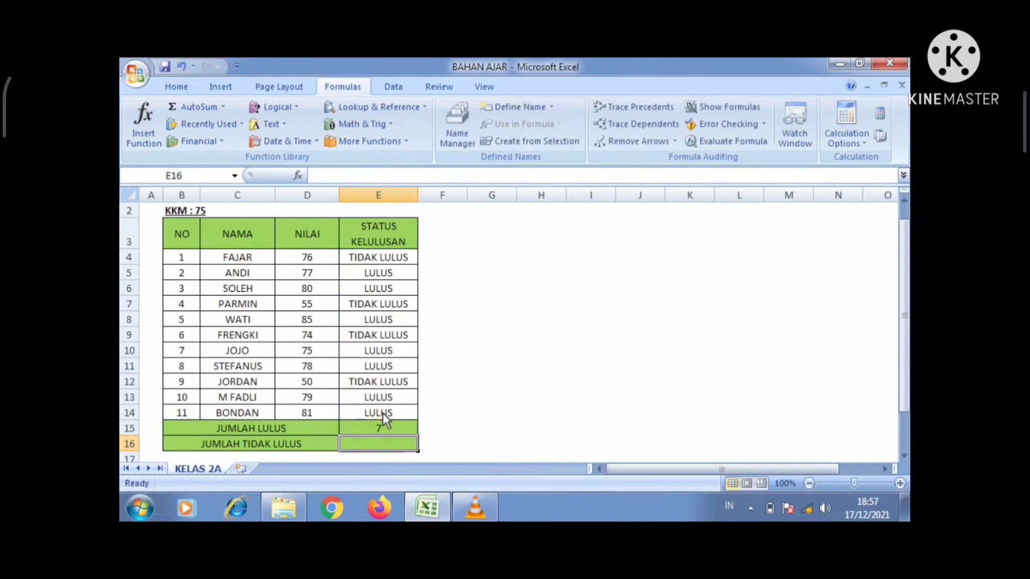
{"action": "left_click", "coordinate": [382, 429]}
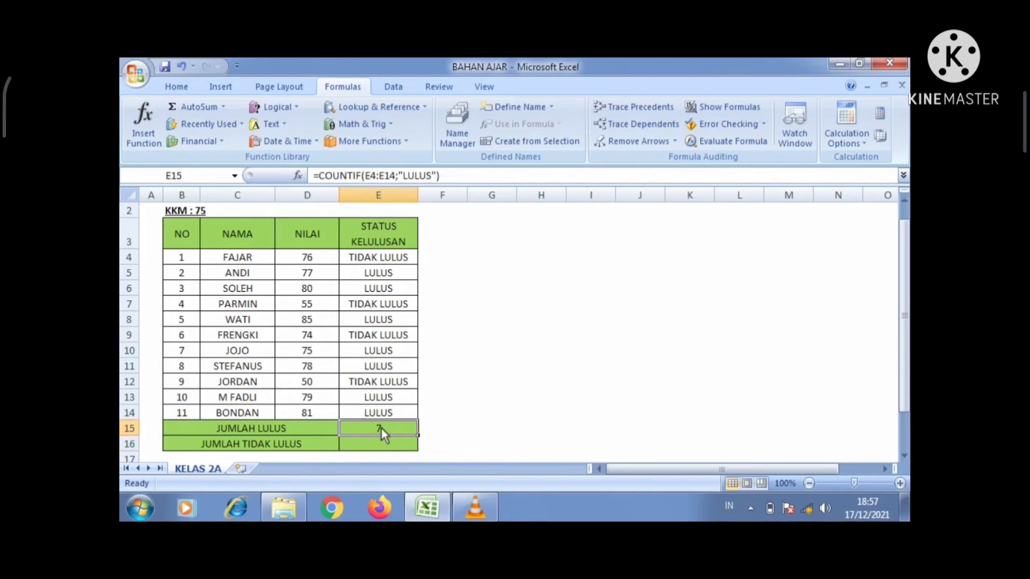
{"action": "left_click", "coordinate": [381, 445]}
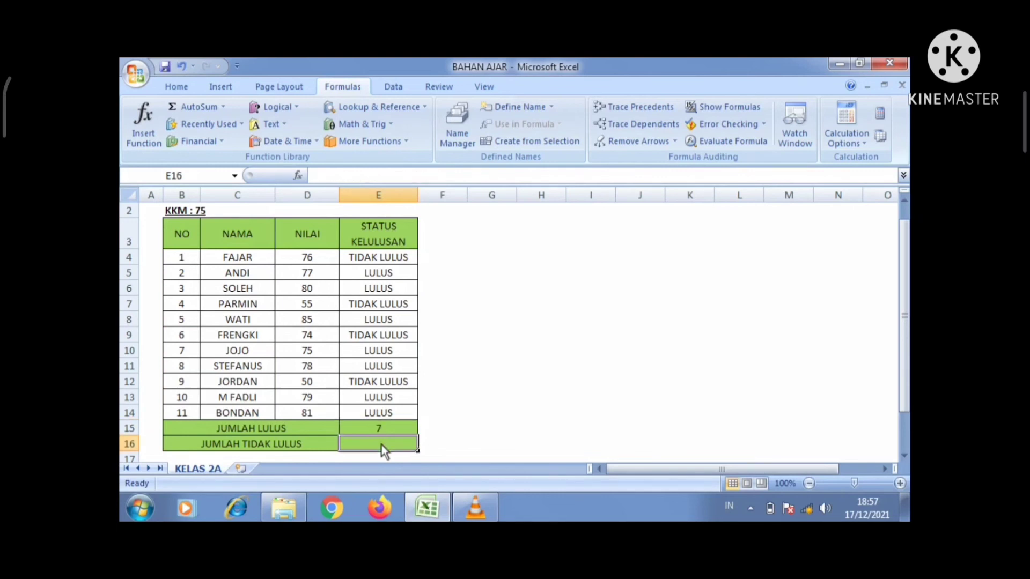
Step: Enter =COUNTIF(E4:E14;"TIDAK LULUS") in E16, giving 4 failing students
{"action": "type", "text": "="}
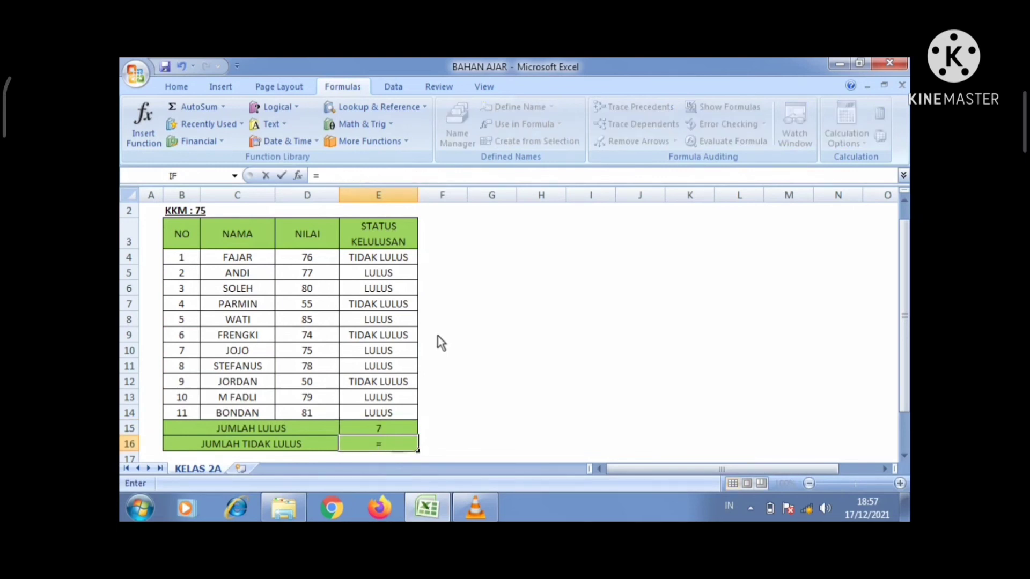
{"action": "type", "text": "COU"}
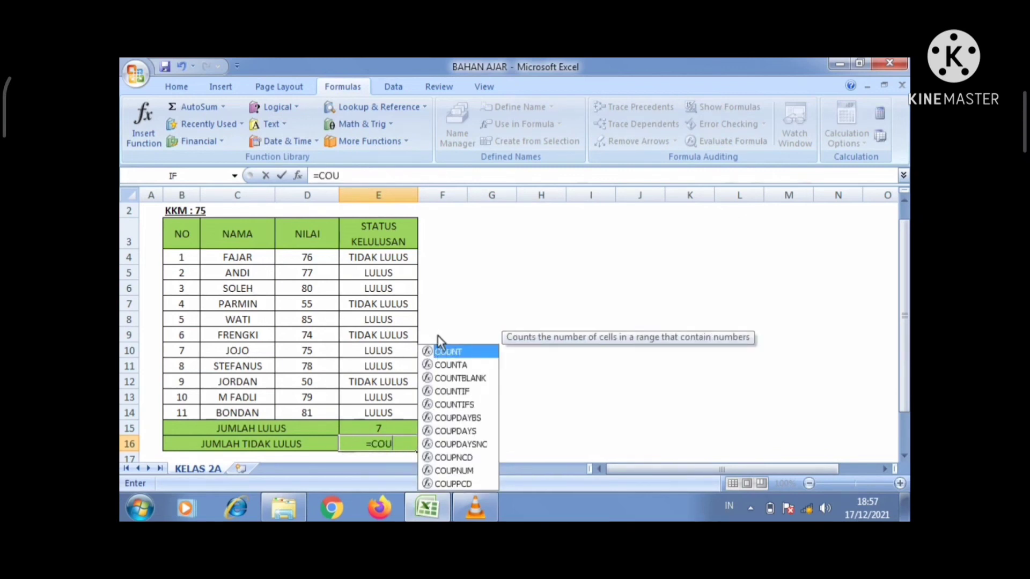
{"action": "type", "text": "NT"}
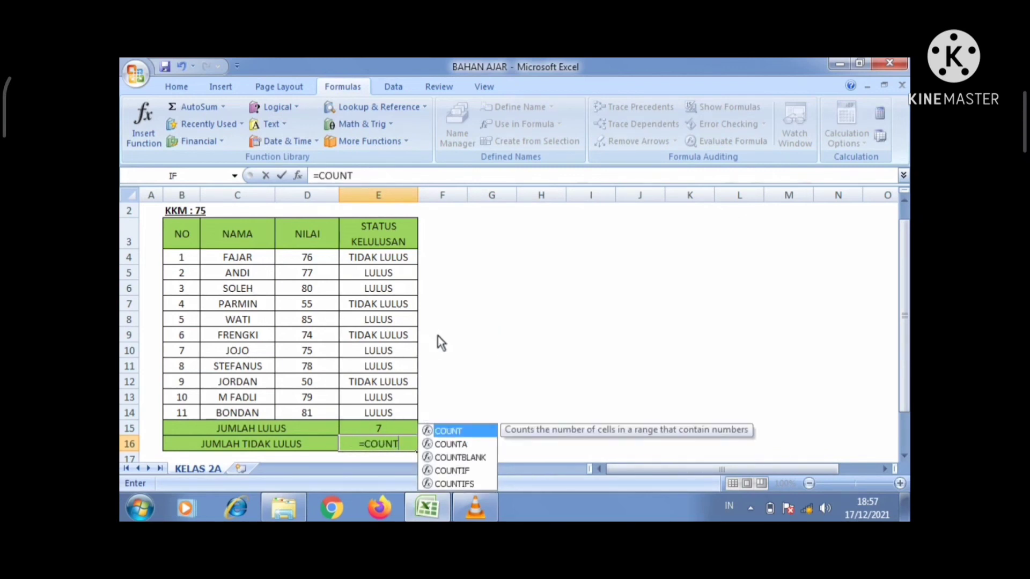
{"action": "double_click", "coordinate": [466, 471]}
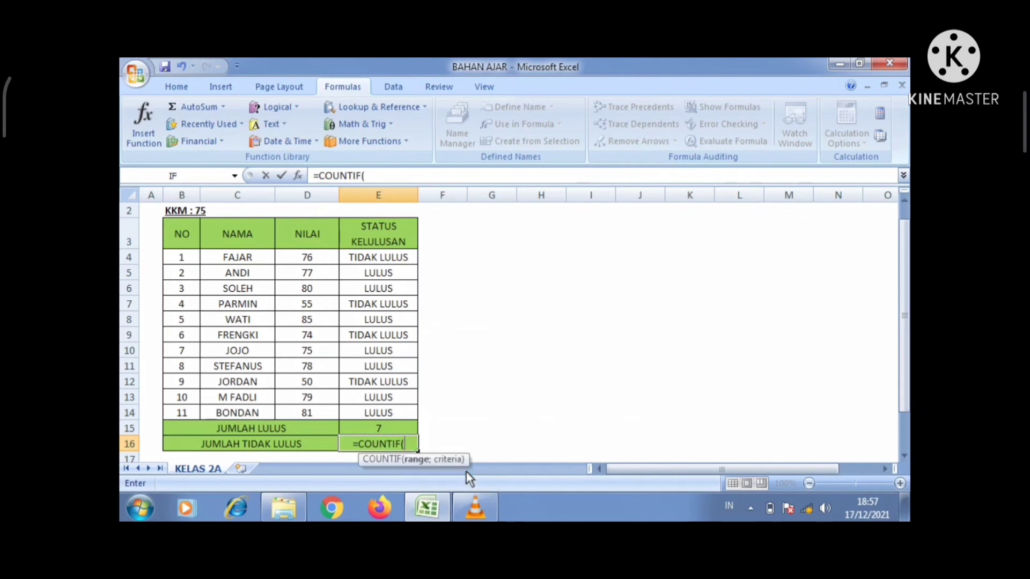
{"action": "left_click", "coordinate": [372, 259]}
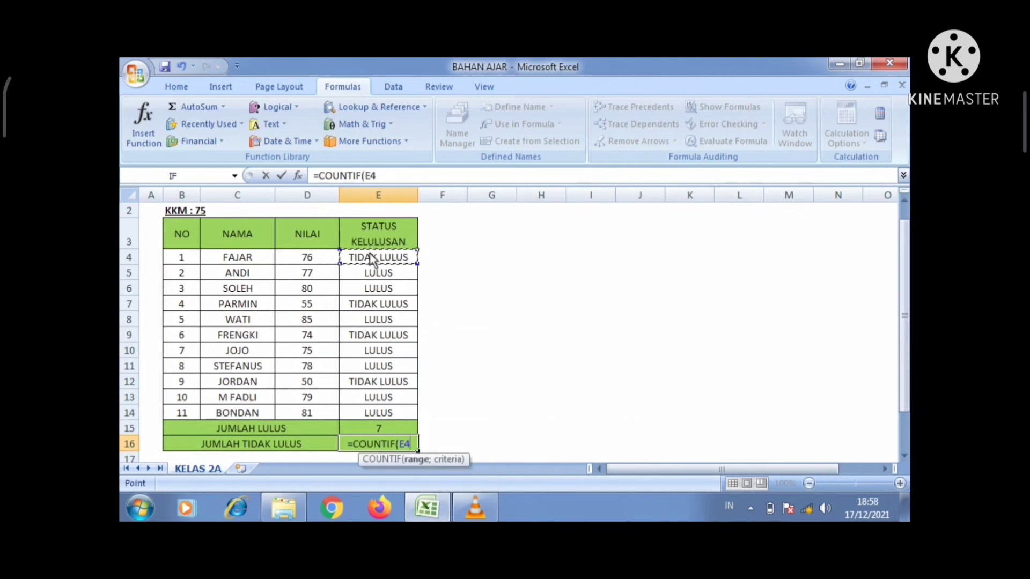
{"action": "key", "text": "shift+Down"}
{"action": "key", "text": "shift+Down"}
{"action": "key", "text": "shift+Down"}
{"action": "key", "text": "shift+Down"}
{"action": "key", "text": "shift+Down"}
{"action": "key", "text": "shift+Down"}
{"action": "key", "text": "shift+Down"}
{"action": "key", "text": "shift+Down"}
{"action": "key", "text": "shift+Down"}
{"action": "key", "text": "shift+Down"}
{"action": "key", "text": "shift+Down"}
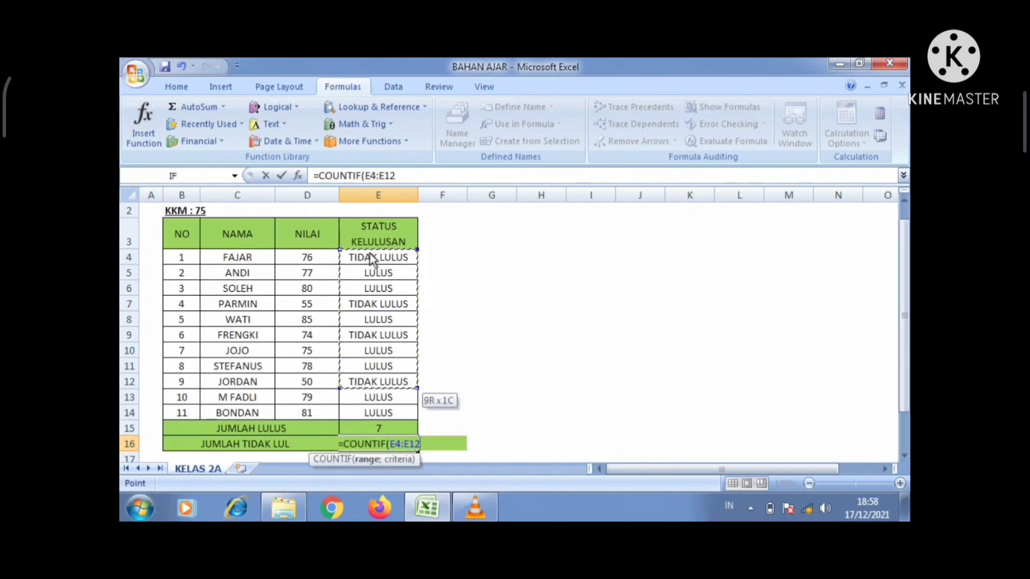
{"action": "key", "text": "shift+Up"}
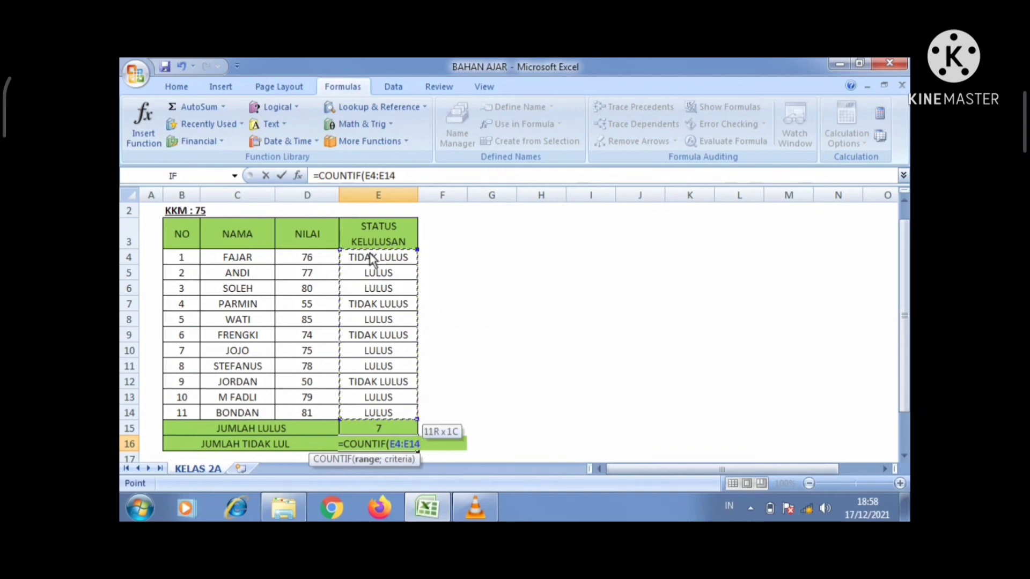
{"action": "key", "text": "F8"}
{"action": "left_click", "coordinate": [411, 174]}
{"action": "type", "text": ";"}
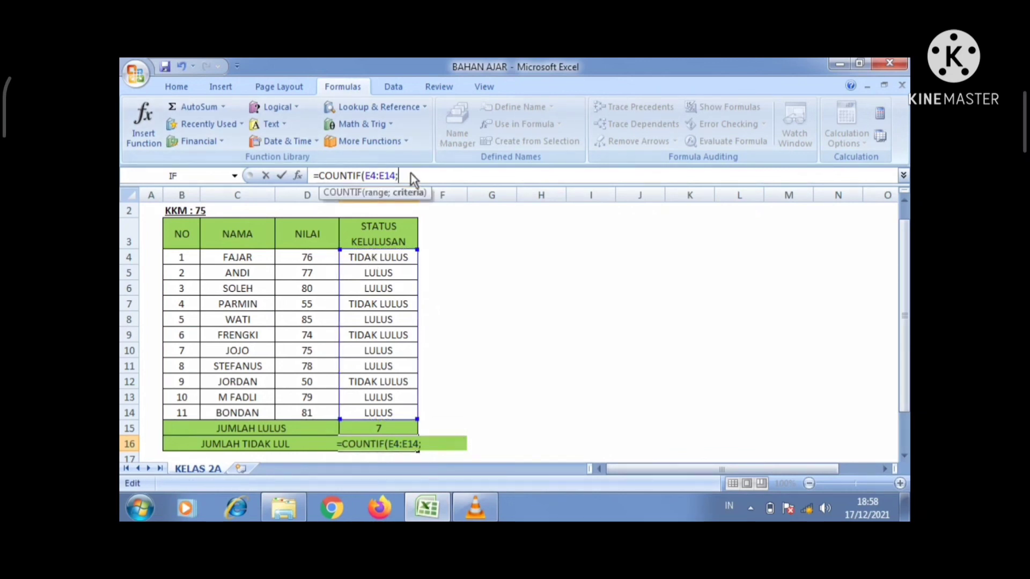
{"action": "type", "text": "\""}
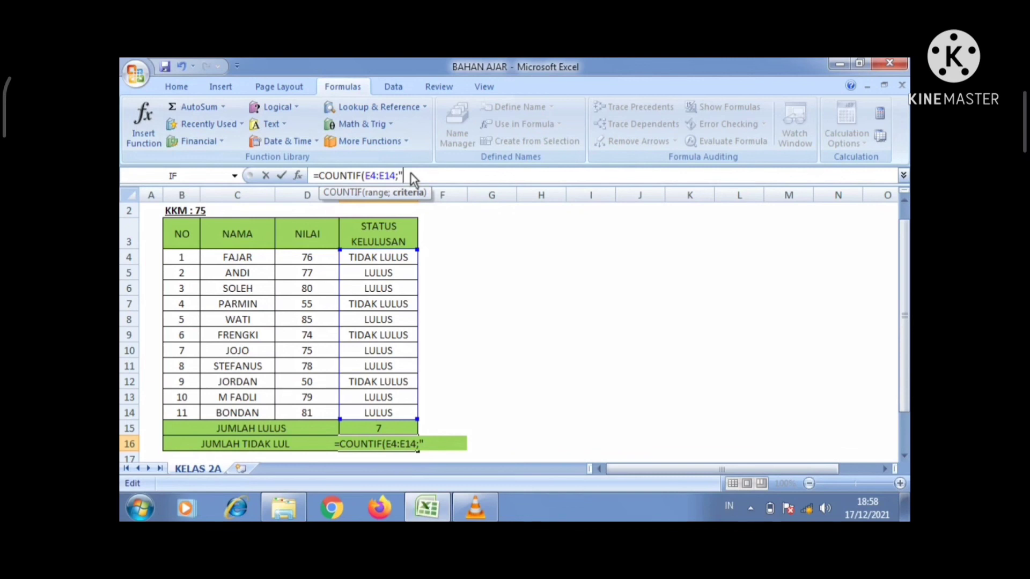
{"action": "type", "text": "T"}
{"action": "type", "text": "IDA"}
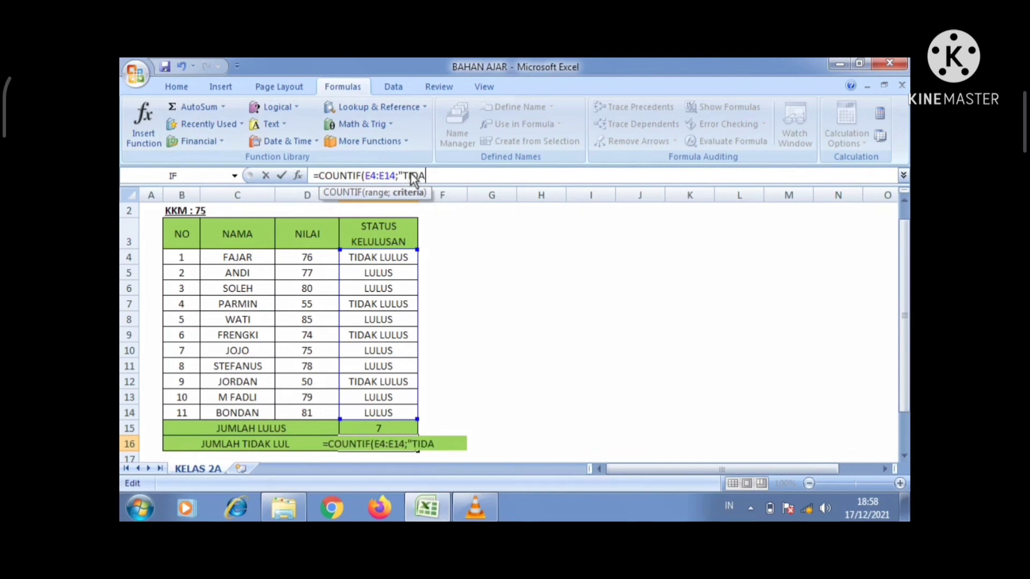
{"action": "type", "text": "K LU"}
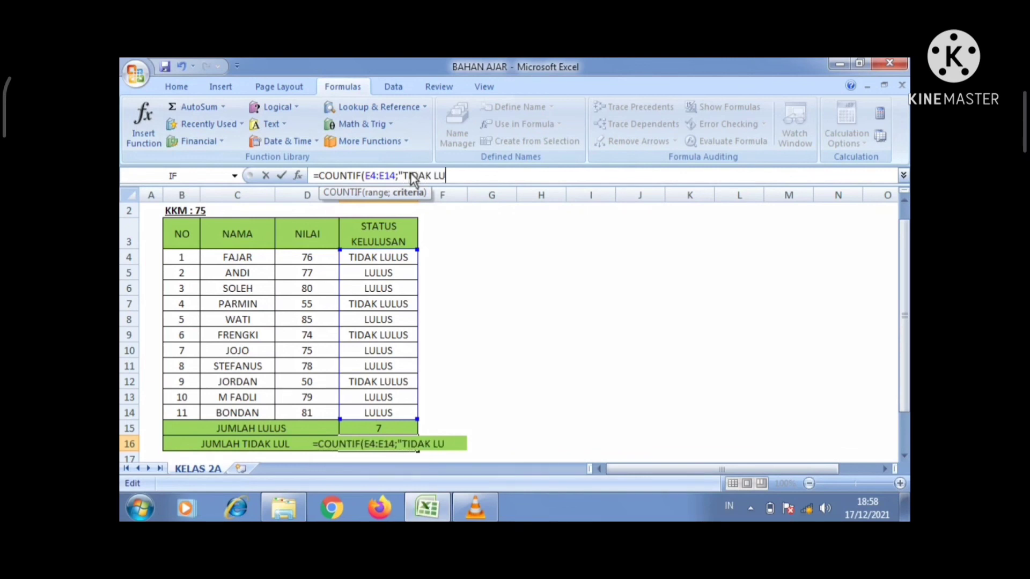
{"action": "type", "text": "LUS\""}
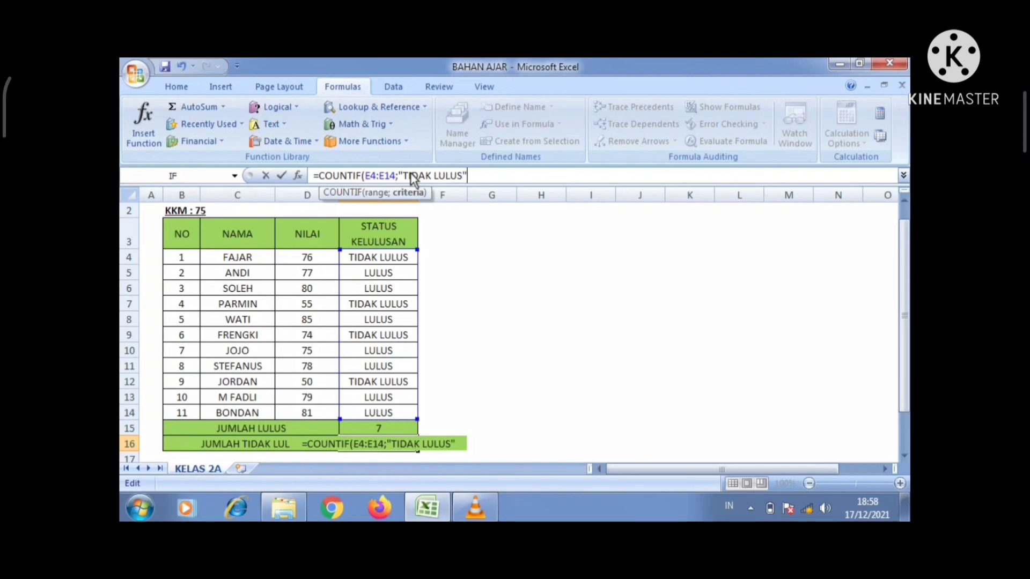
{"action": "type", "text": ")"}
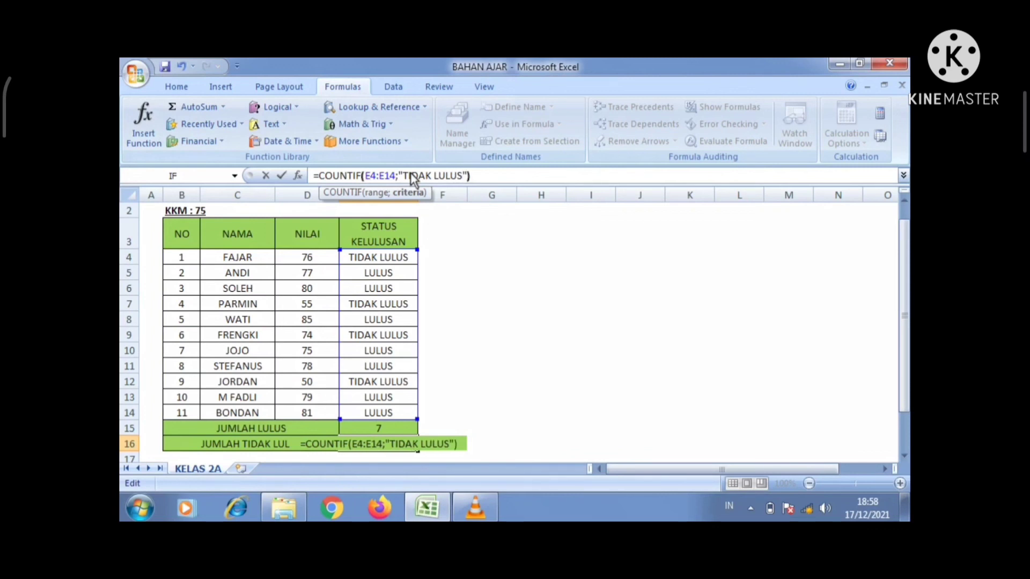
{"action": "key", "text": "Return"}
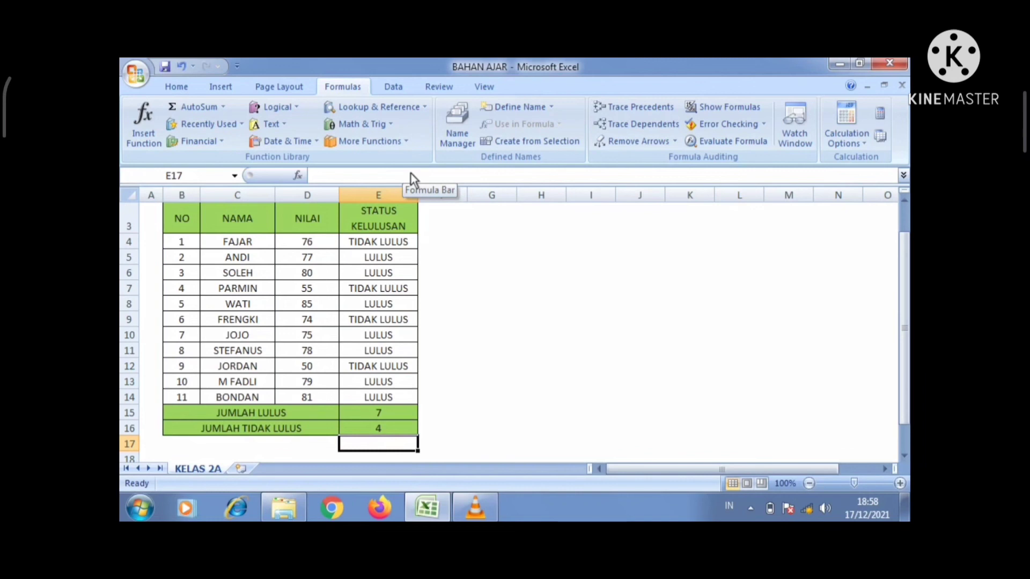
{"action": "left_click", "coordinate": [329, 251]}
{"action": "key", "text": "Up"}
{"action": "key", "text": "Up"}
{"action": "key", "text": "Up"}
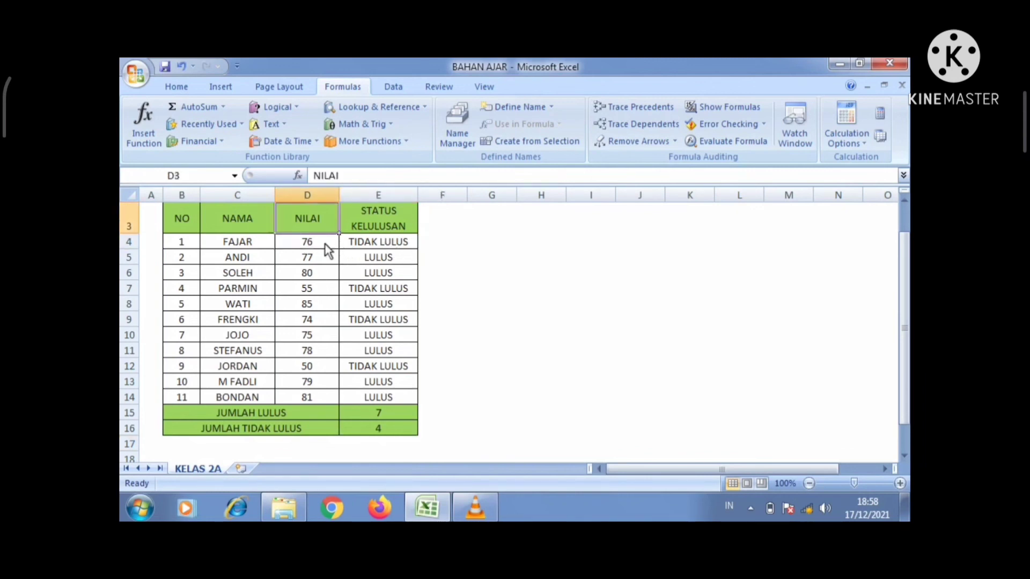
{"action": "key", "text": "Down"}
{"action": "key", "text": "Down"}
{"action": "key", "text": "Down"}
{"action": "key", "text": "Down"}
{"action": "key", "text": "Down"}
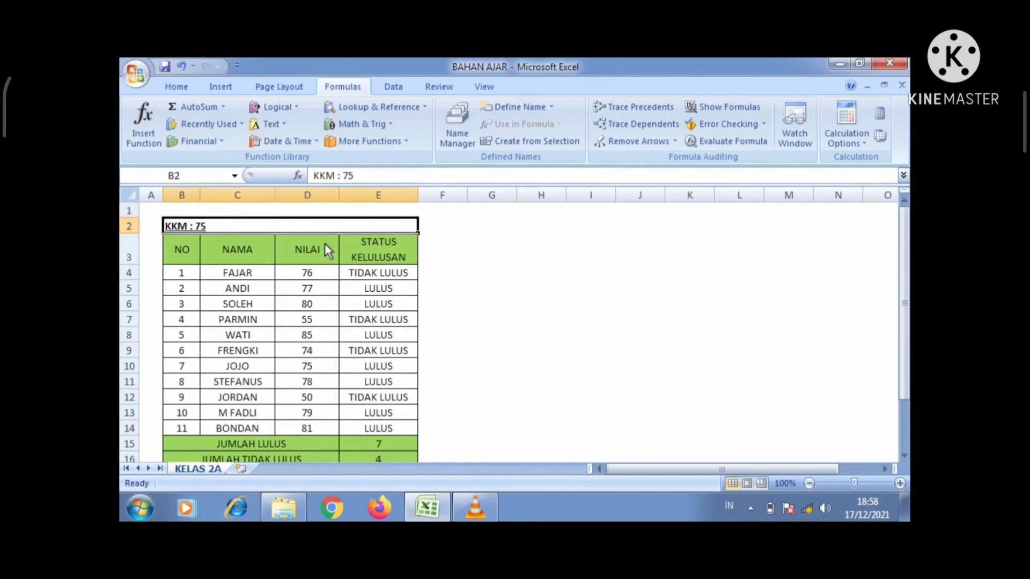
{"action": "key", "text": "Down"}
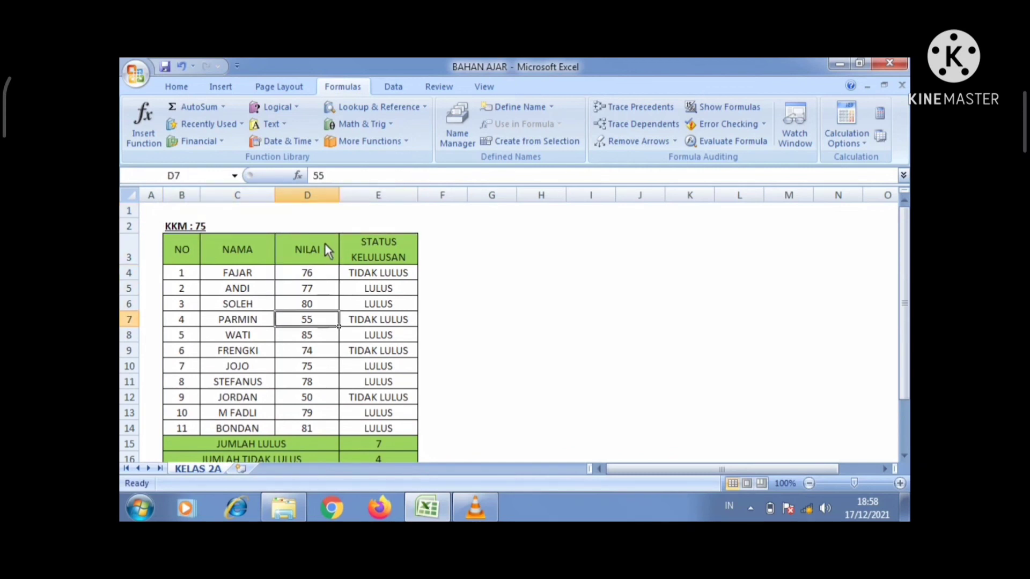